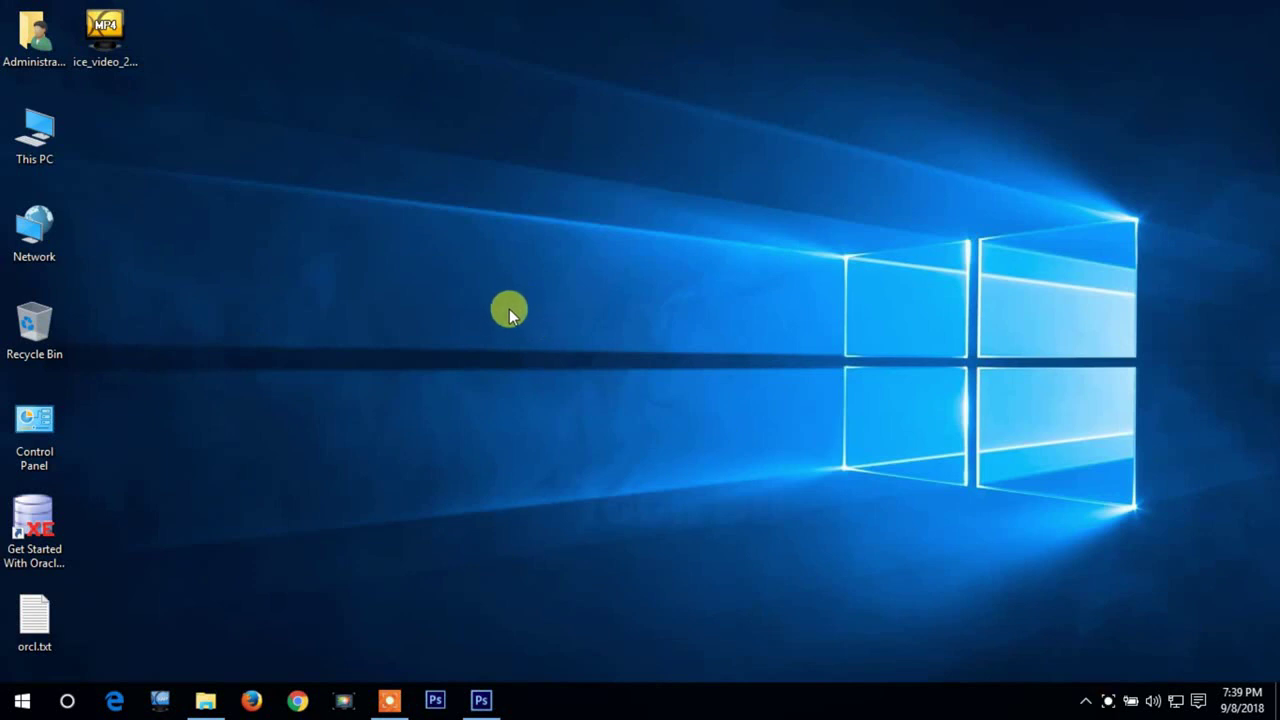
Step: Open CD-4.jpg, the photo of the woman in the orange dress, via File > Open
left_click(481, 700)
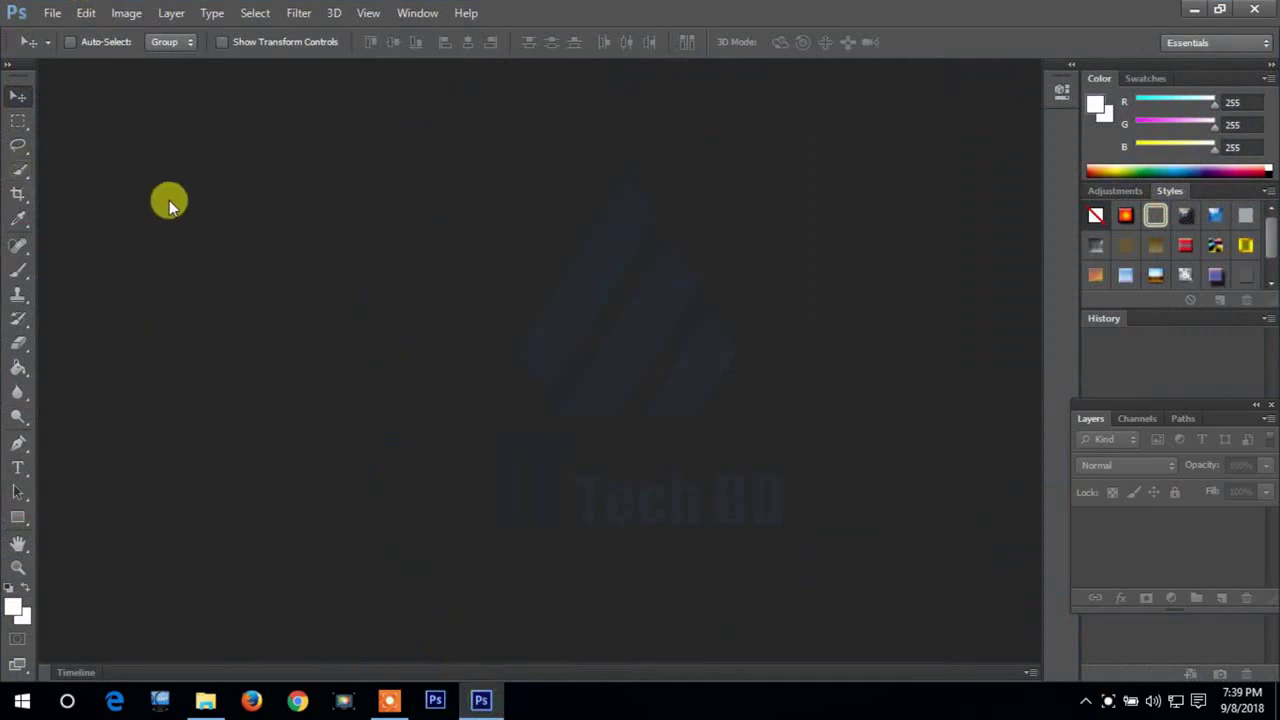
left_click(52, 13)
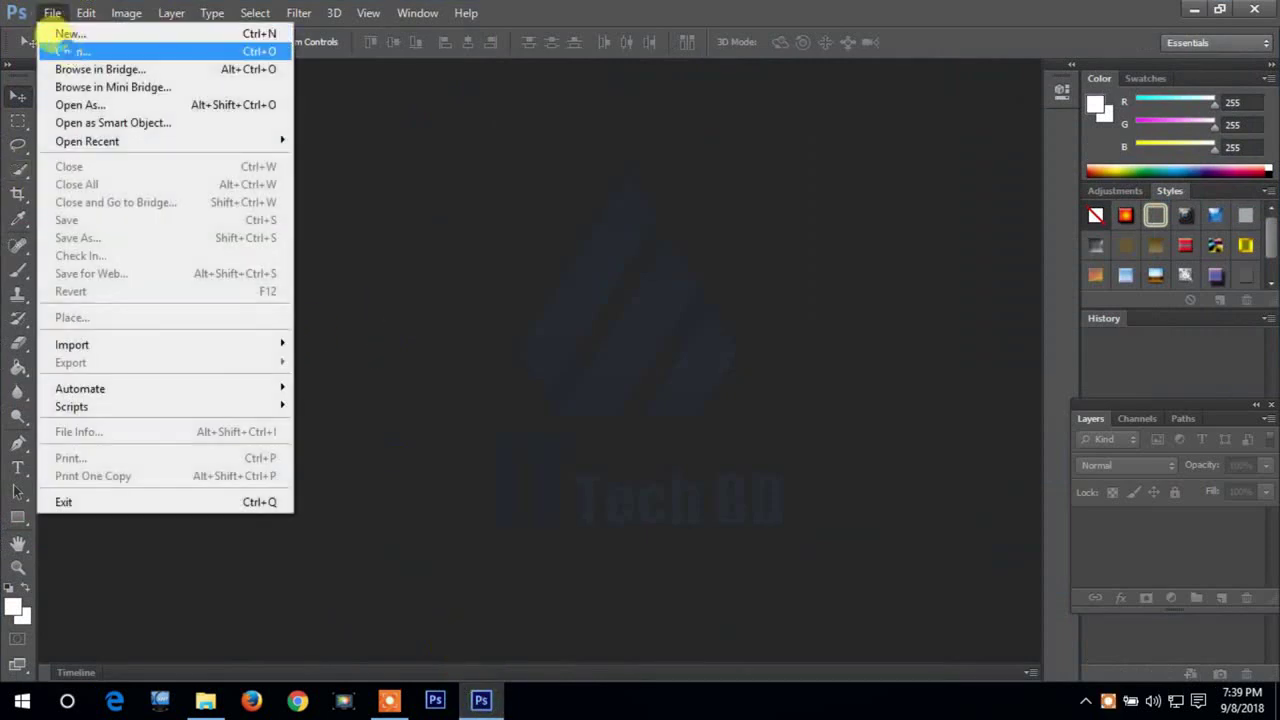
left_click(70, 51)
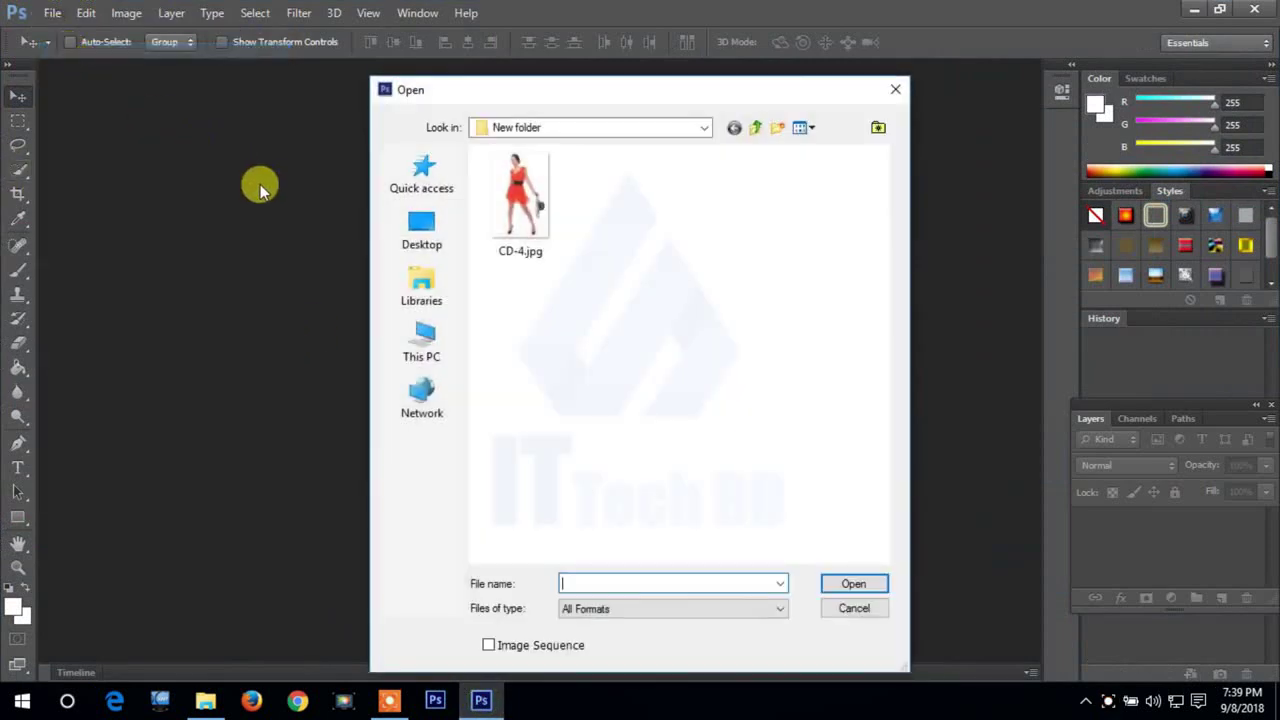
left_click(533, 203)
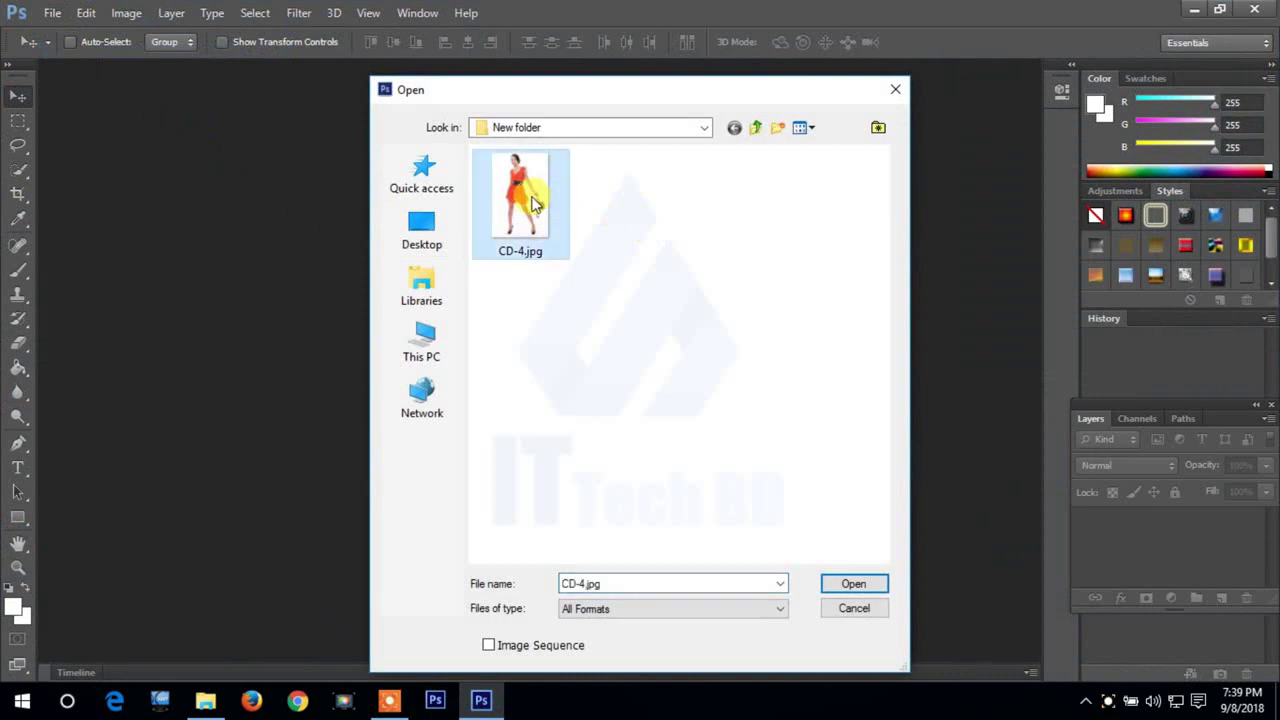
left_click(853, 585)
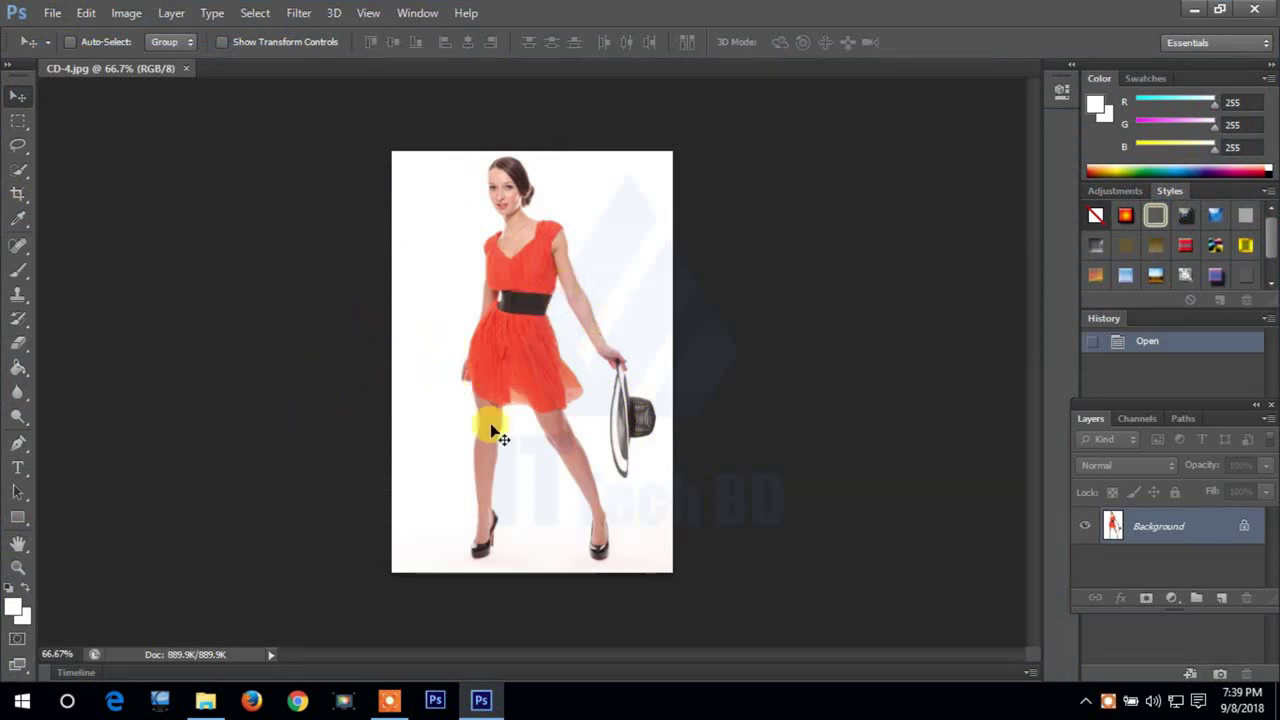
Step: Convert the locked Background layer into an editable Layer 0
double_click(1163, 530)
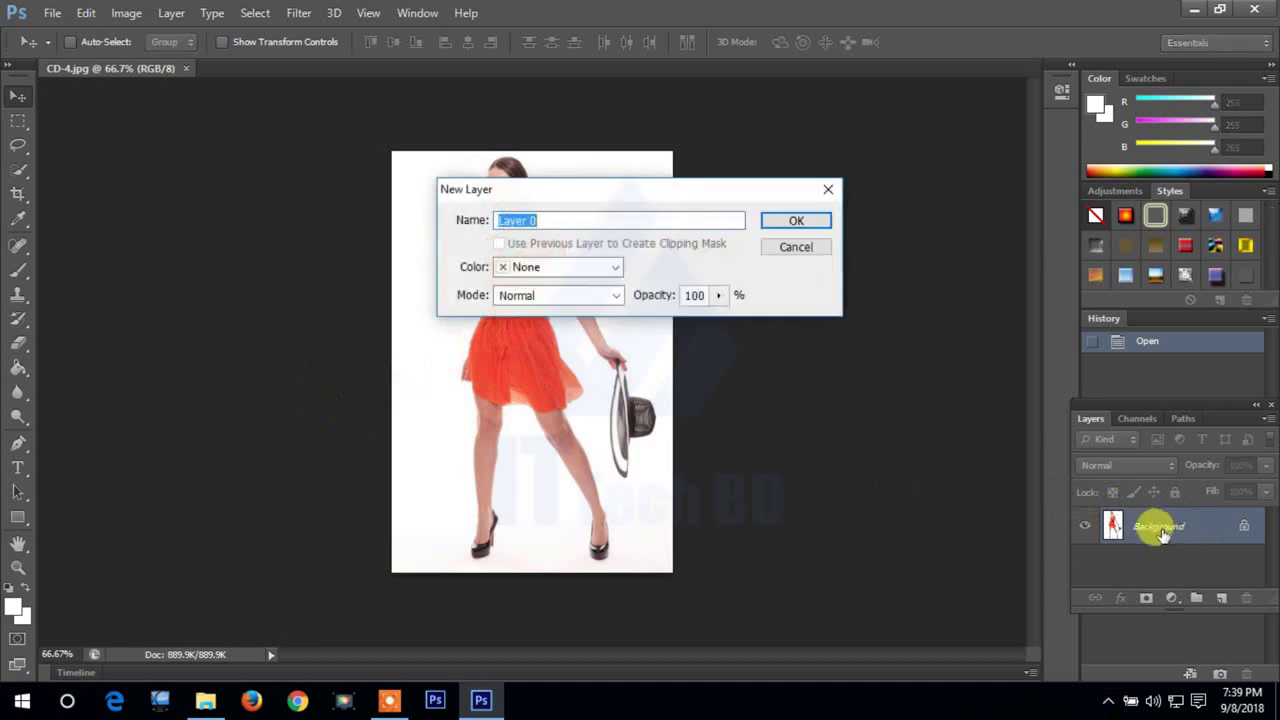
left_click(798, 222)
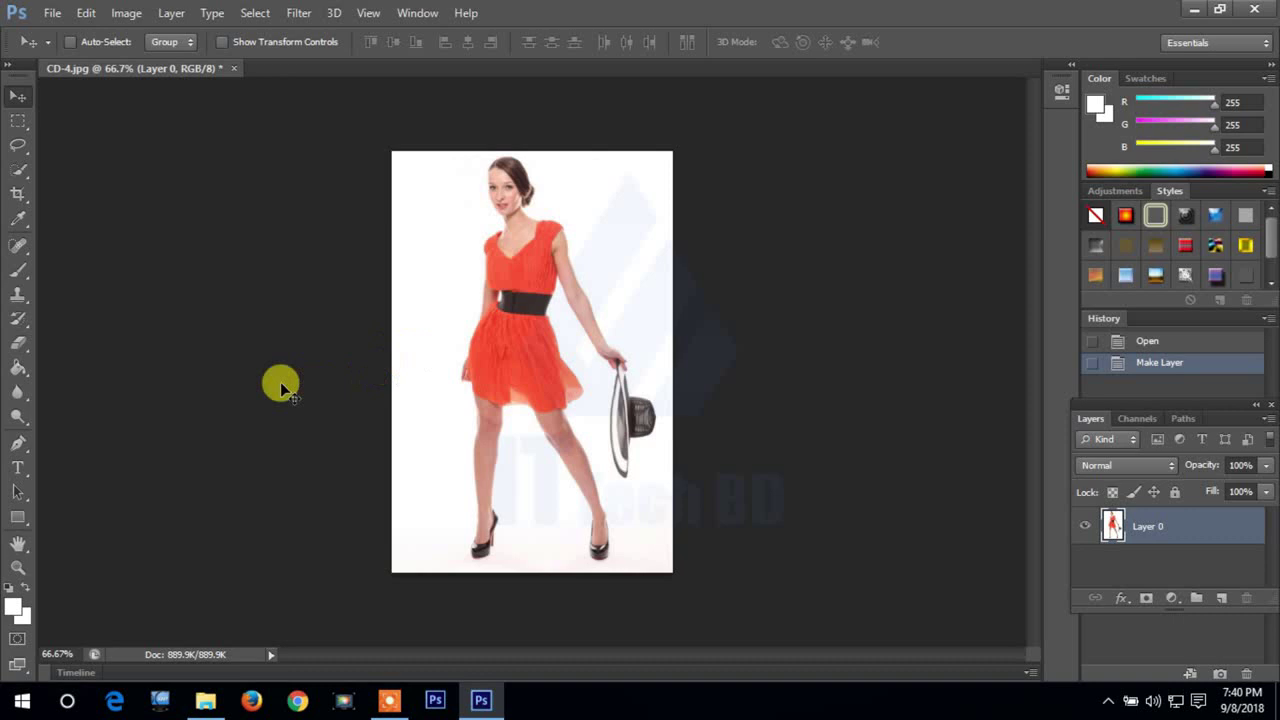
scroll(281, 388, "up", 1)
Step: Zoom to about 400% and pan down to the woman's ankle and high-heeled shoe
scroll(281, 388, "up", 1)
scroll(281, 388, "up", 1)
scroll(281, 388, "up", 1)
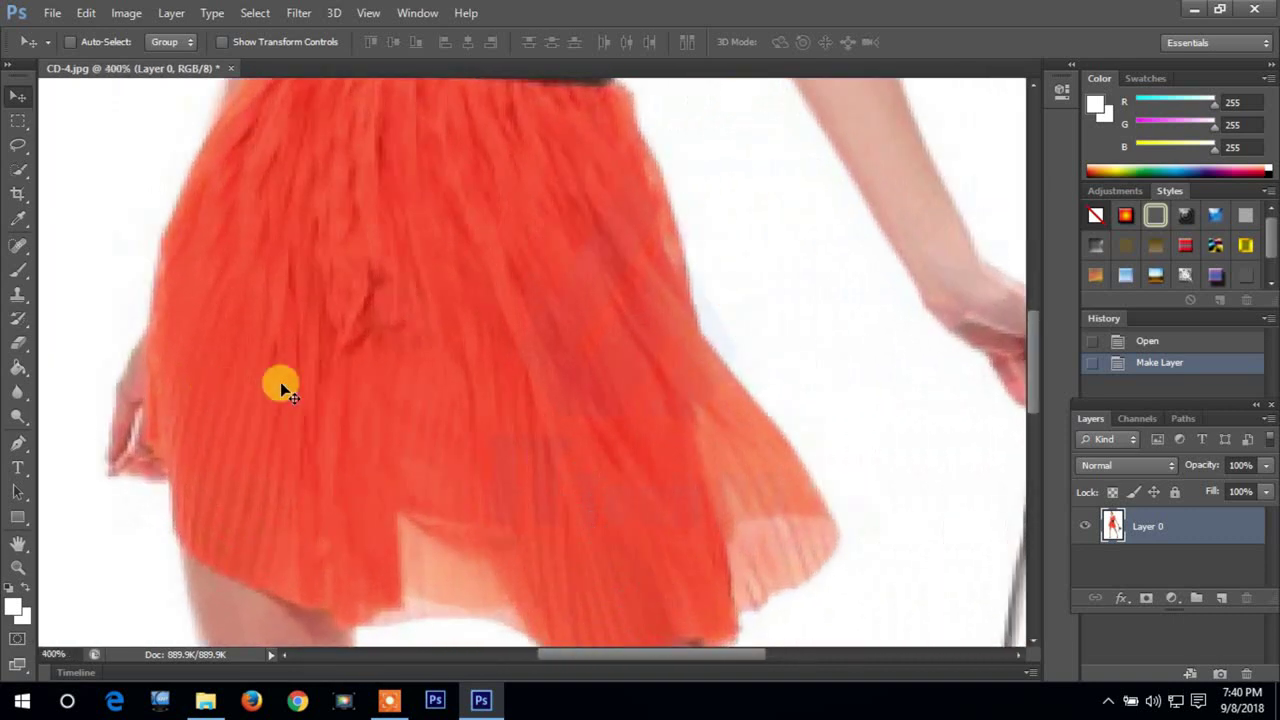
left_click_drag(306, 423, 463, 183)
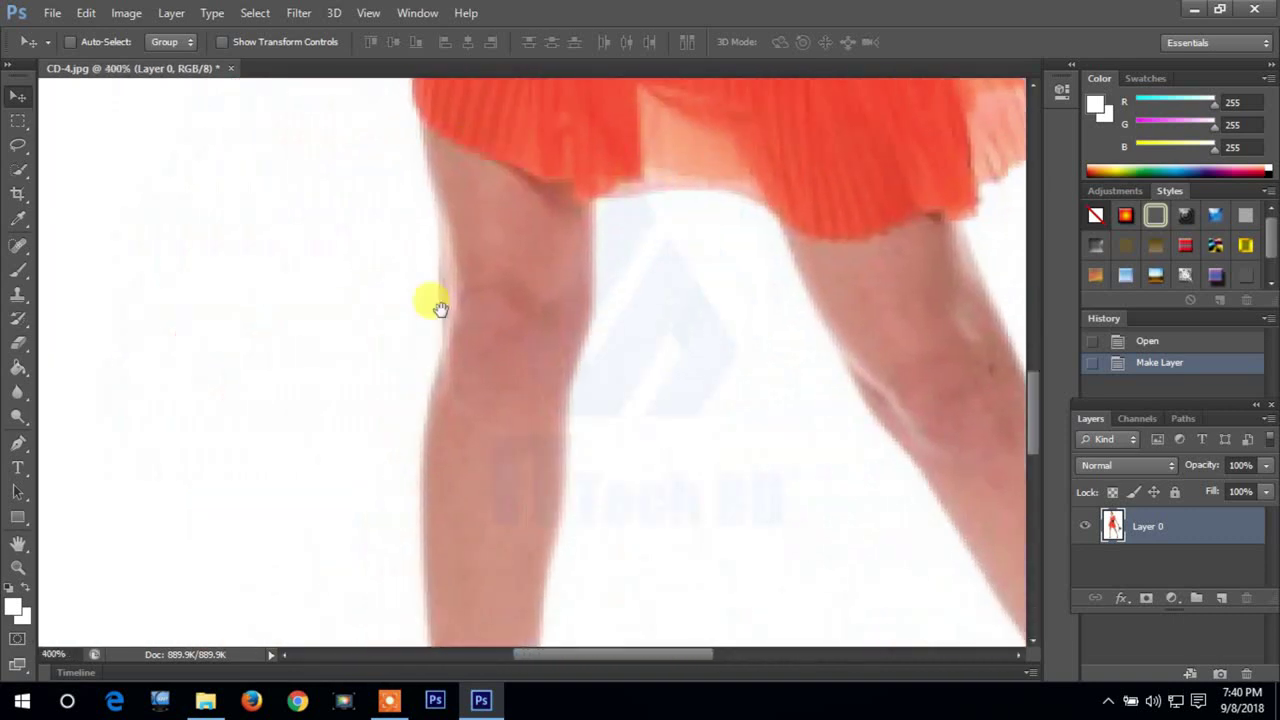
left_click_drag(520, 385, 457, 229)
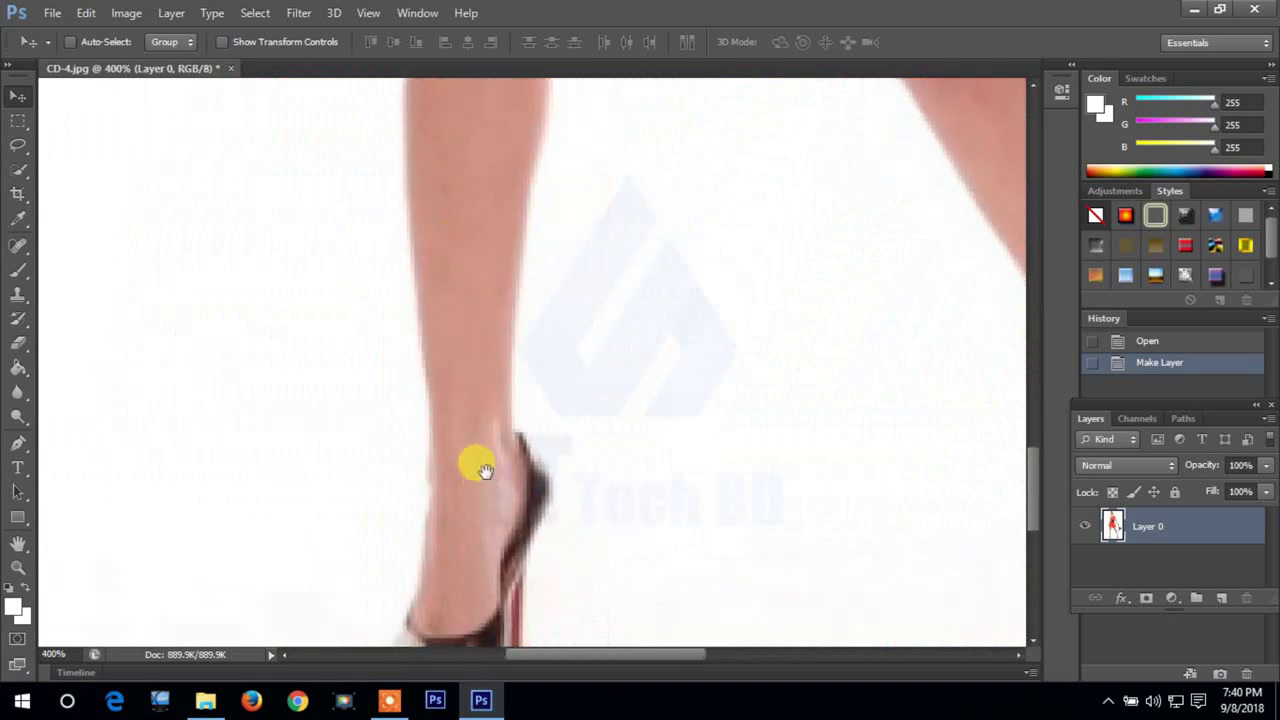
left_click_drag(477, 463, 463, 323)
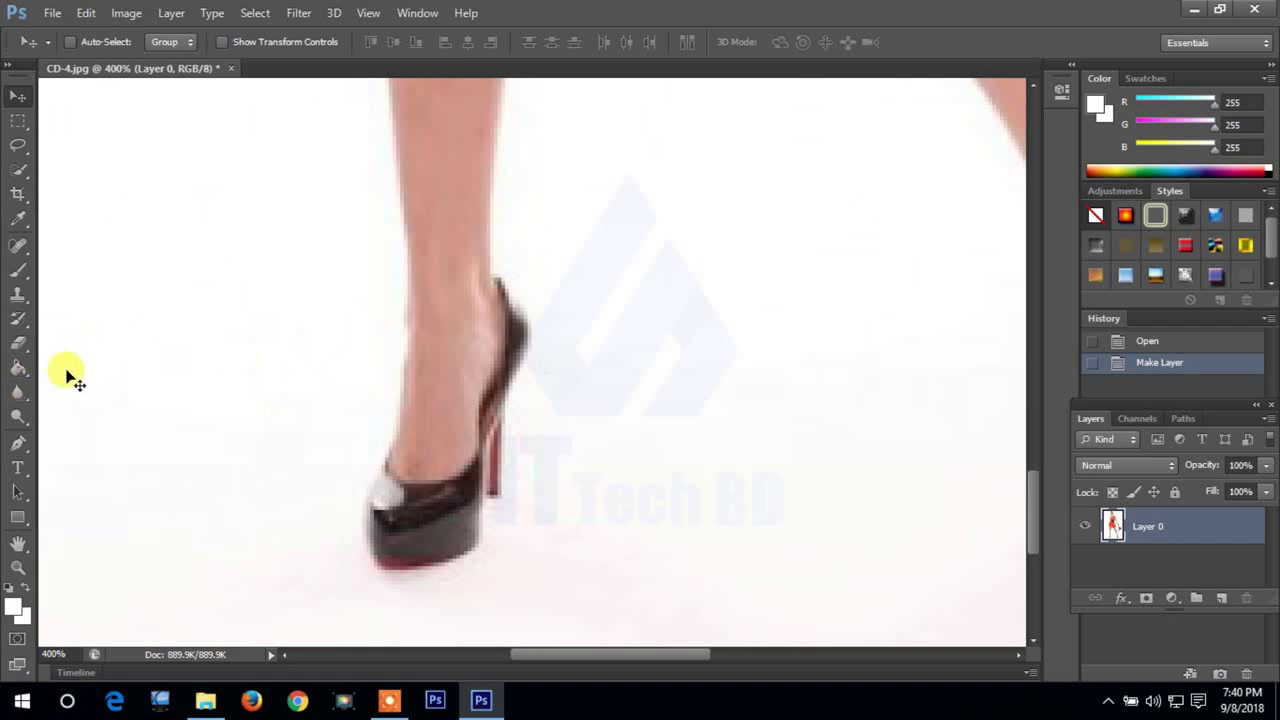
left_click(26, 456)
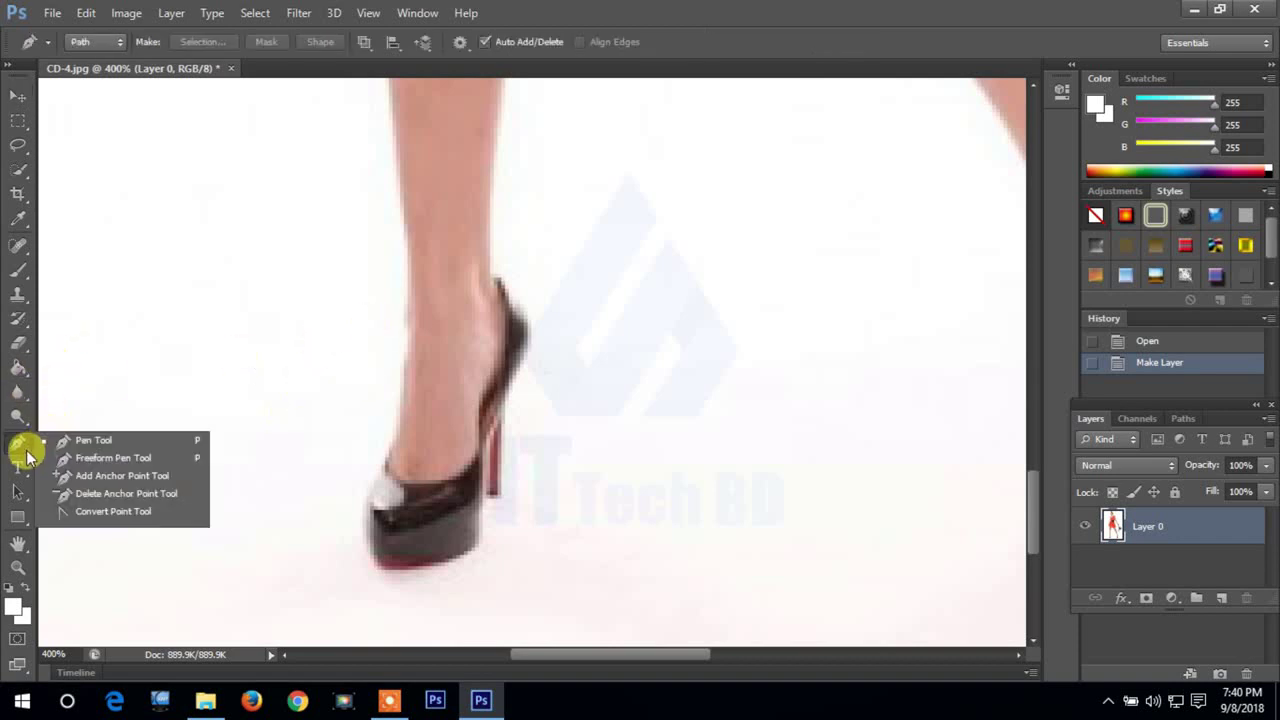
Step: Switch to the Pen Tool for drawing anchor-point paths
left_click(90, 445)
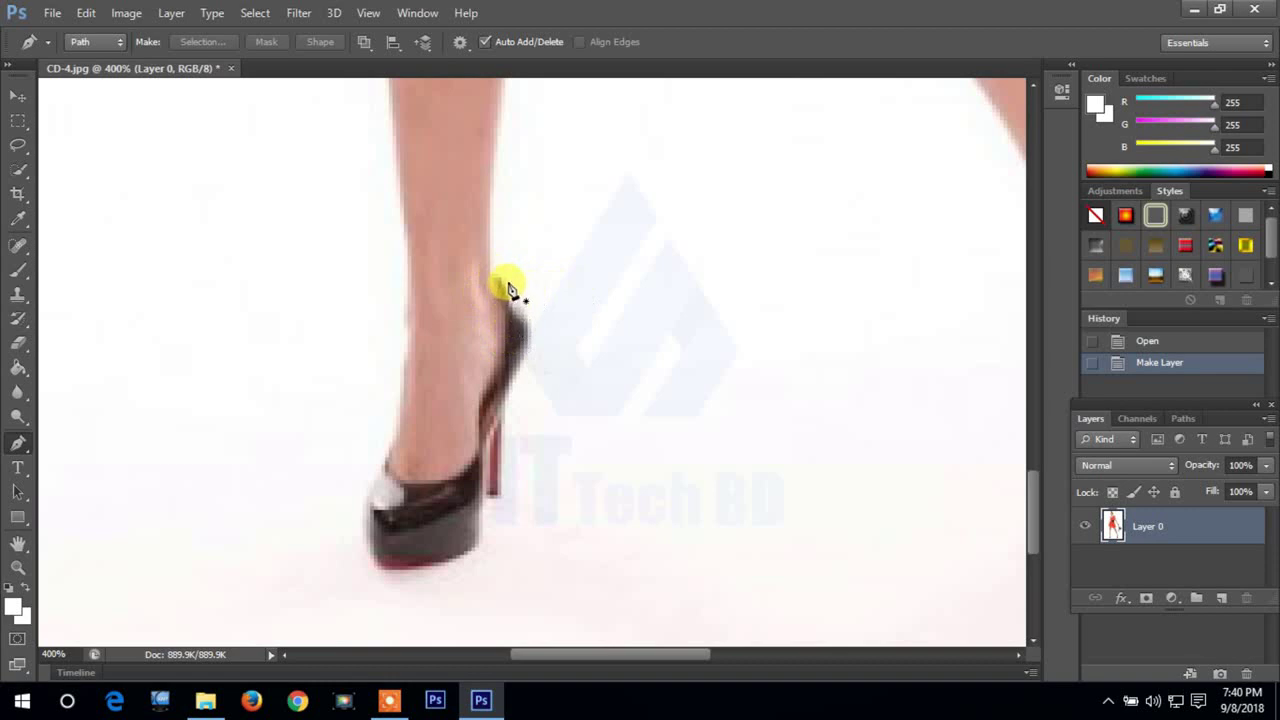
Step: Start the path at the back of the ankle and trace down the heel to the shoe's back edge
left_click(493, 274)
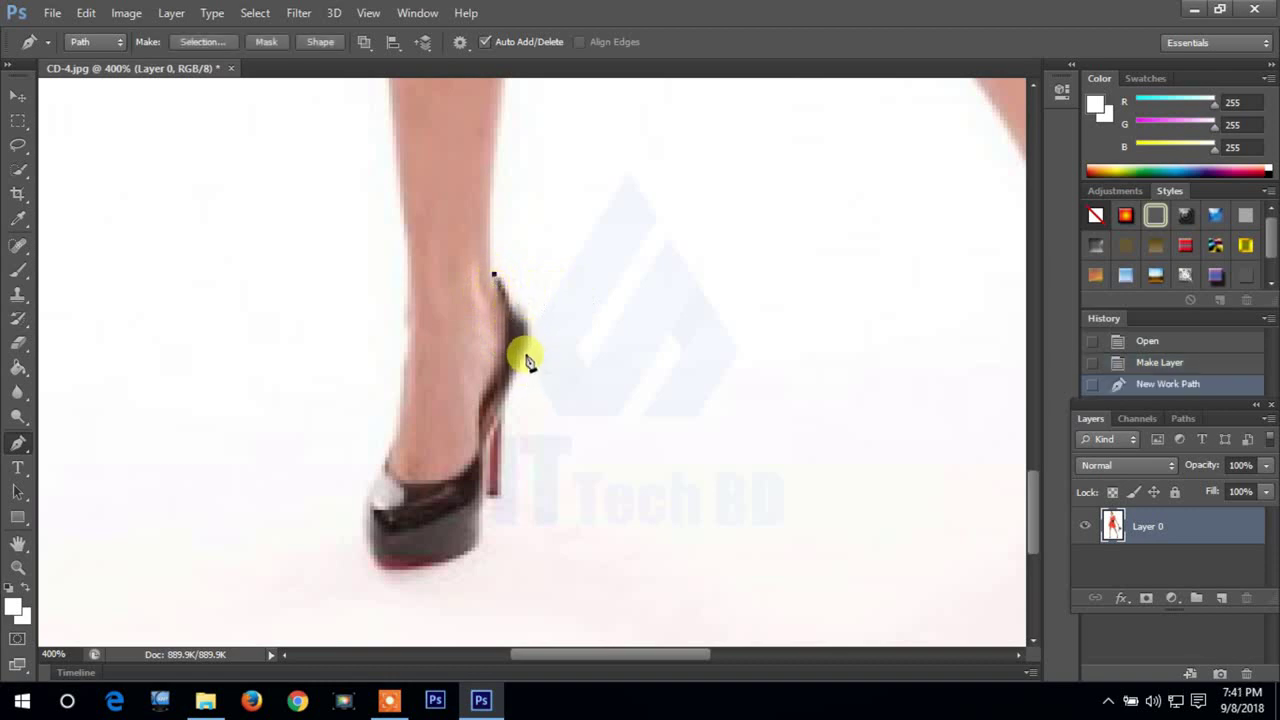
left_click_drag(522, 353, 499, 362)
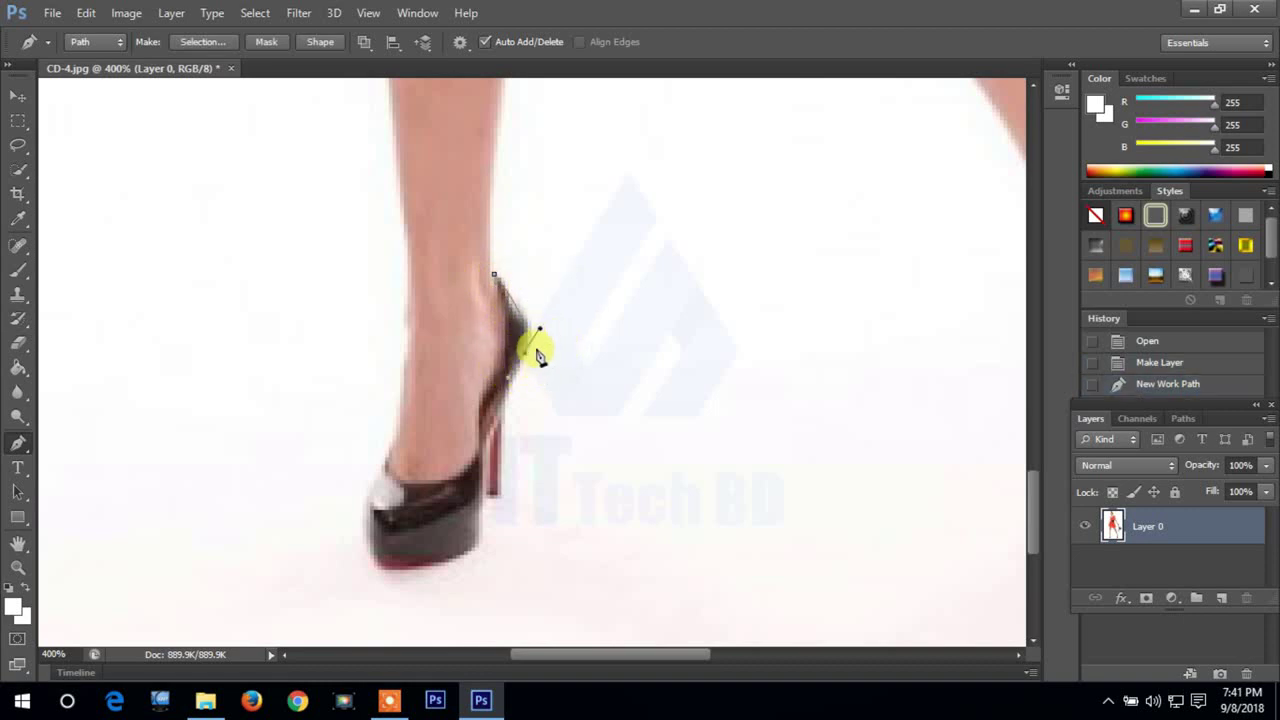
left_click(502, 424)
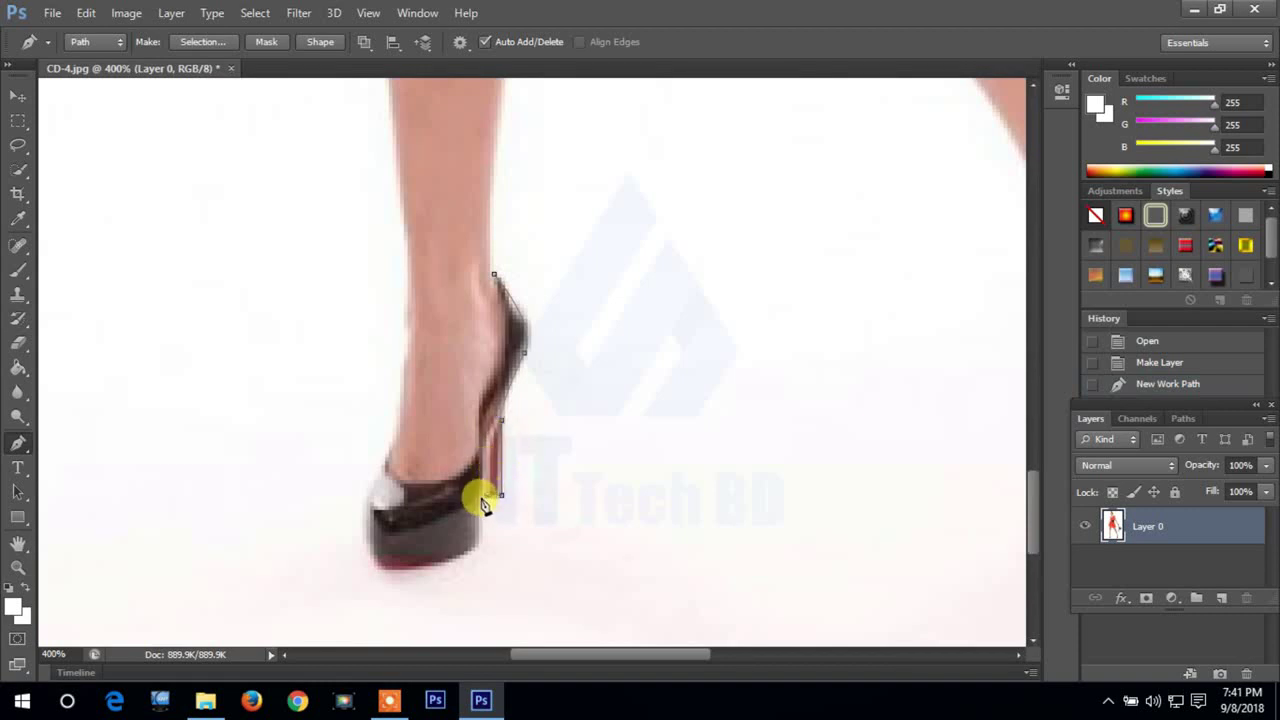
left_click(478, 544)
left_click(479, 540)
Step: Trace the path along the sole, around the toe and up the front of the ankle
left_click_drag(380, 565, 332, 552)
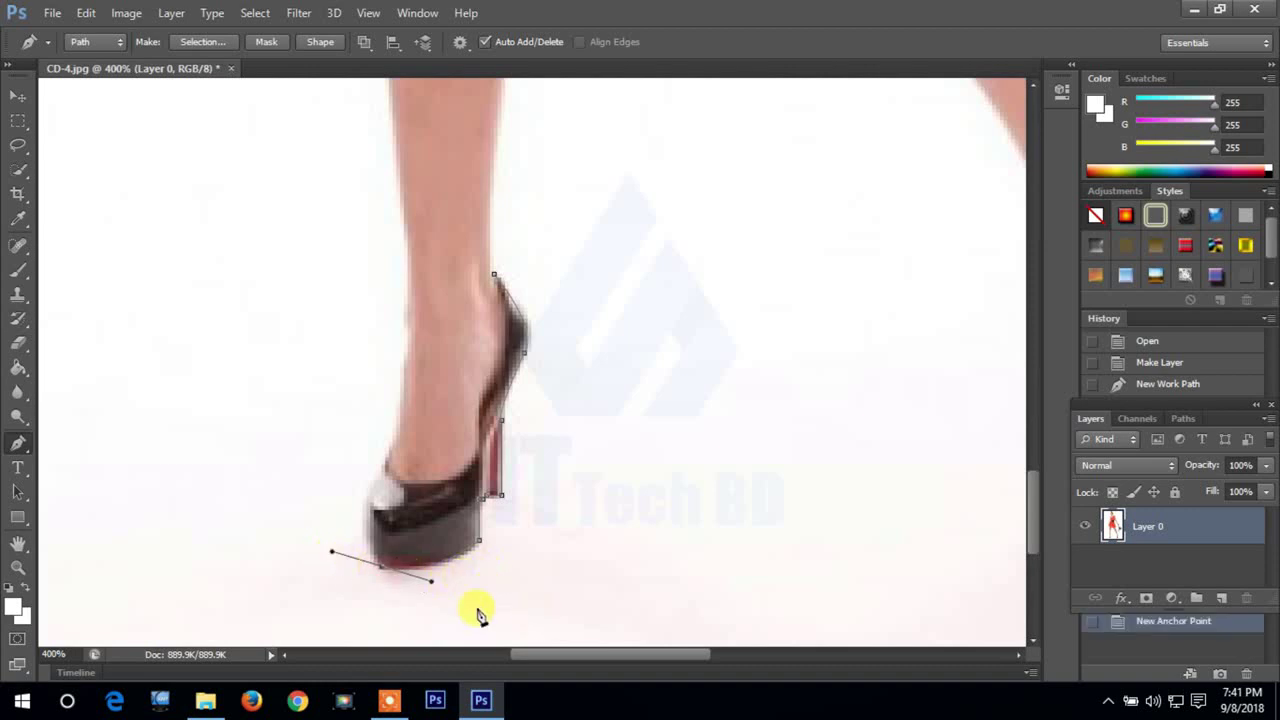
left_click(382, 570)
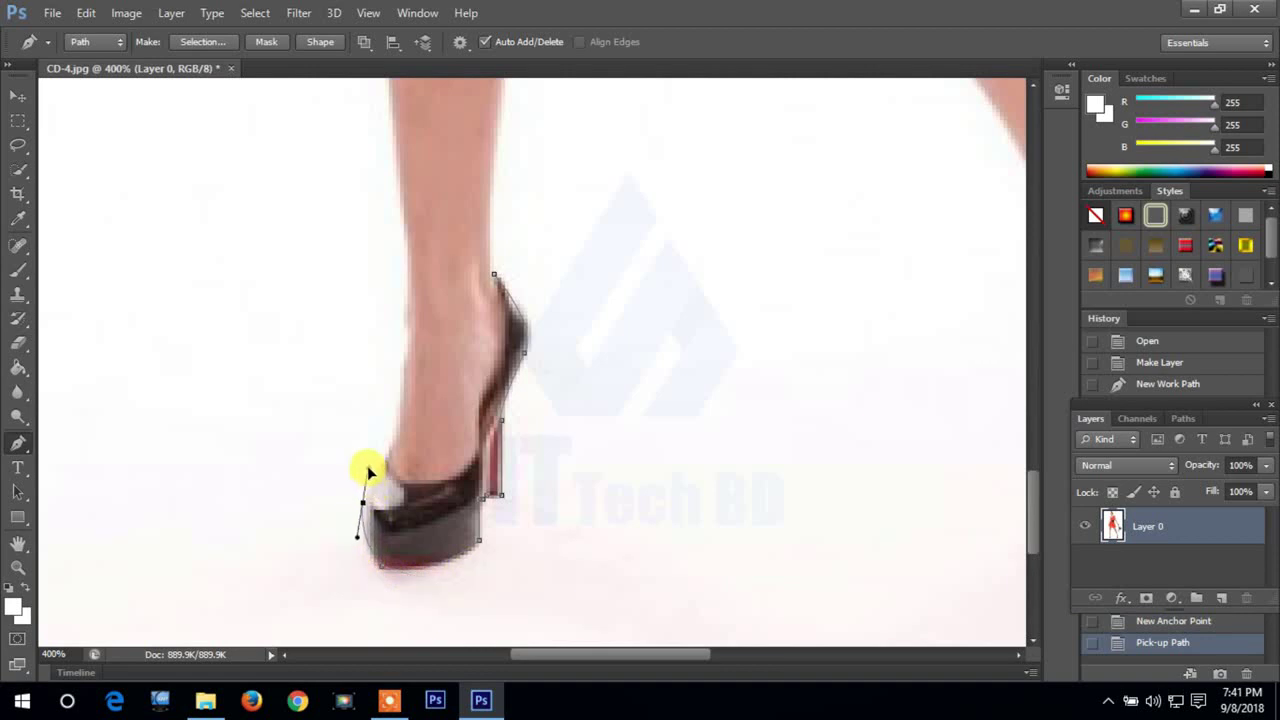
left_click_drag(372, 486, 368, 481)
left_click(370, 509)
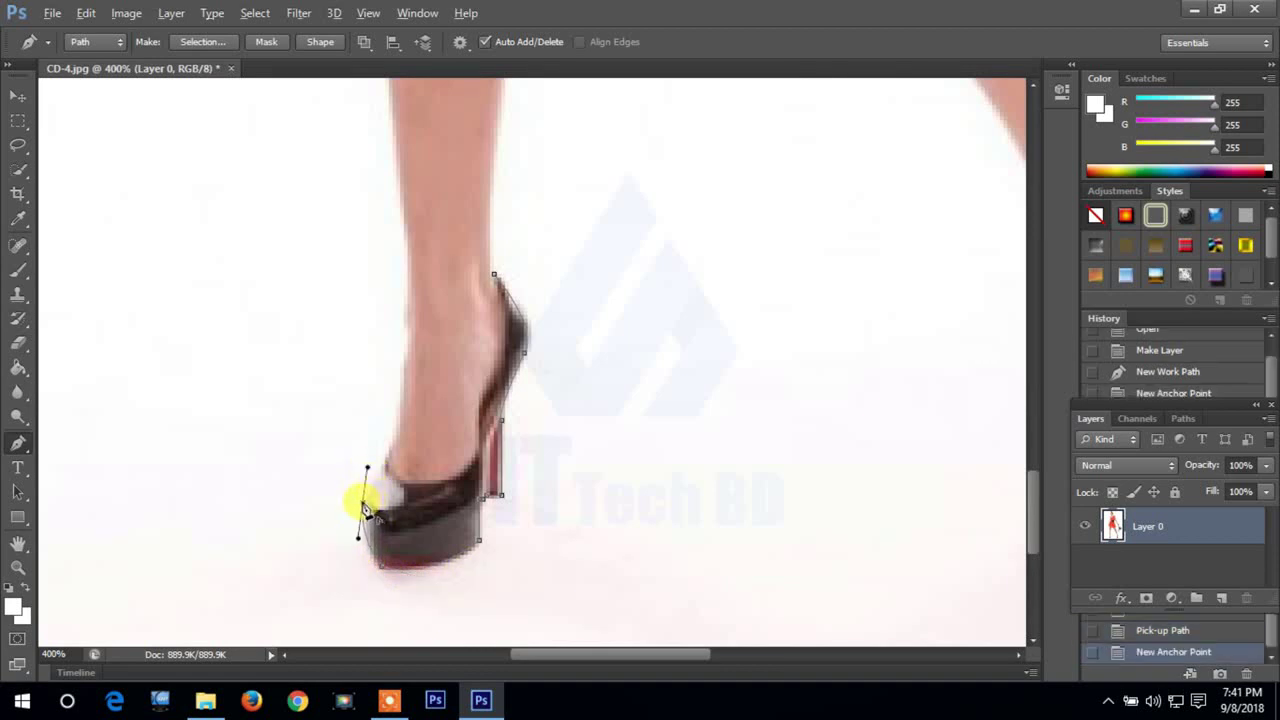
left_click(363, 504)
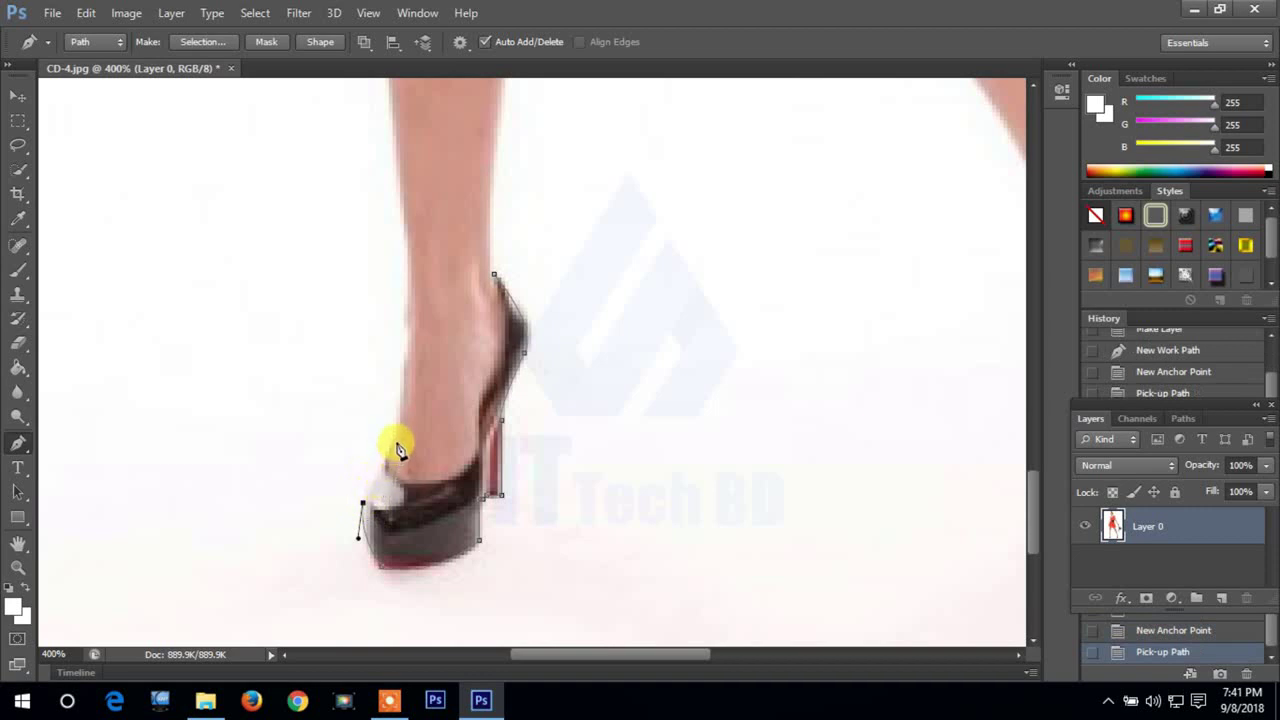
left_click(385, 465)
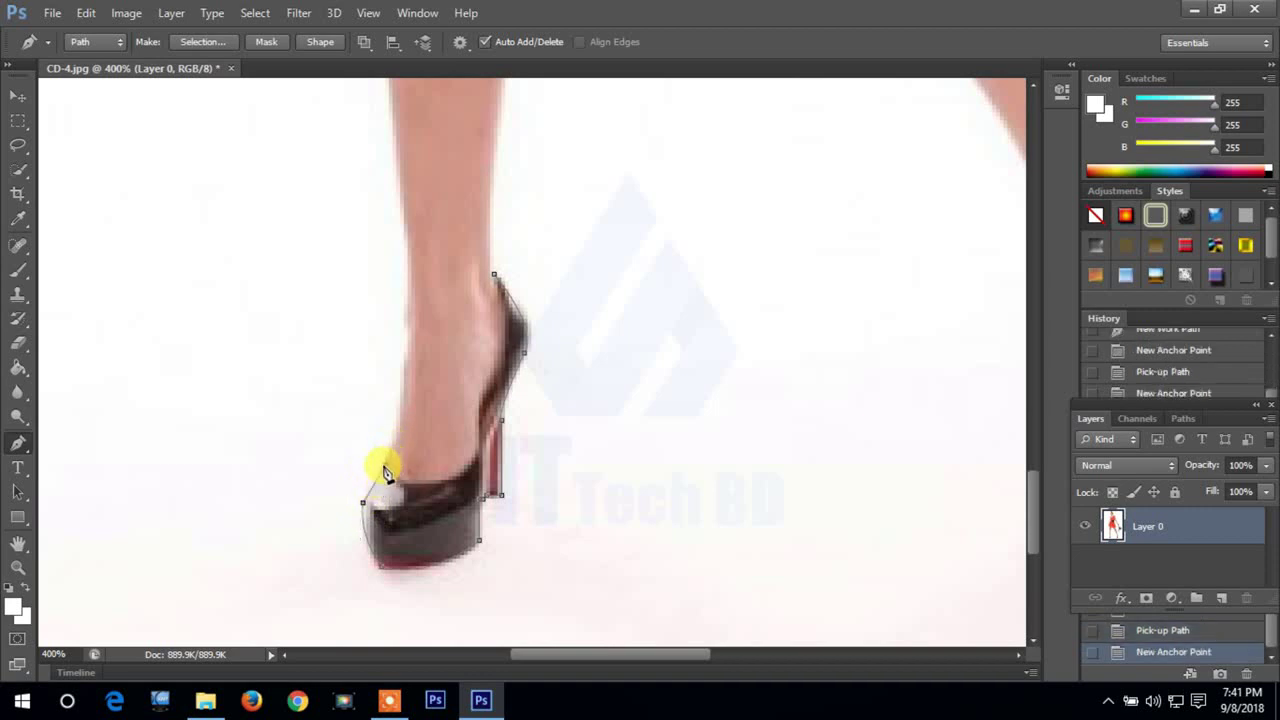
left_click(400, 397)
left_click(400, 397, "alt")
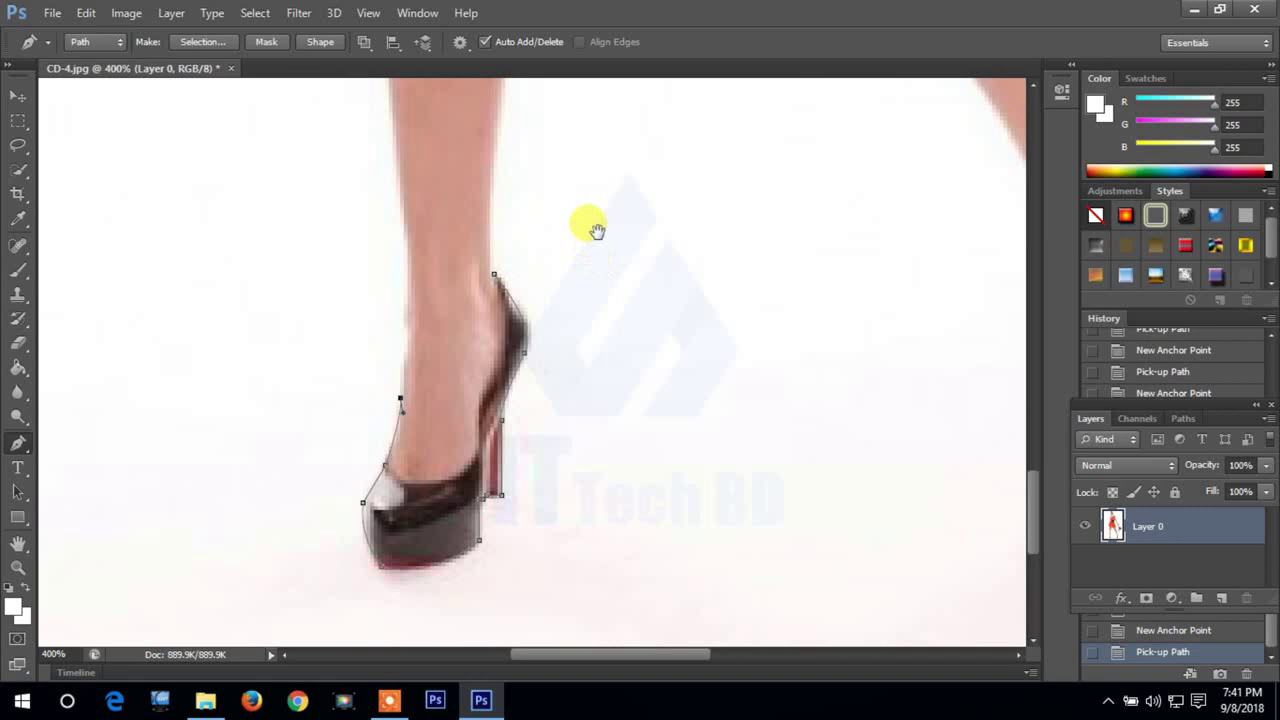
mouse_move(597, 231)
left_mouse_down()
mouse_move(600, 343)
mouse_move(617, 365)
left_mouse_up()
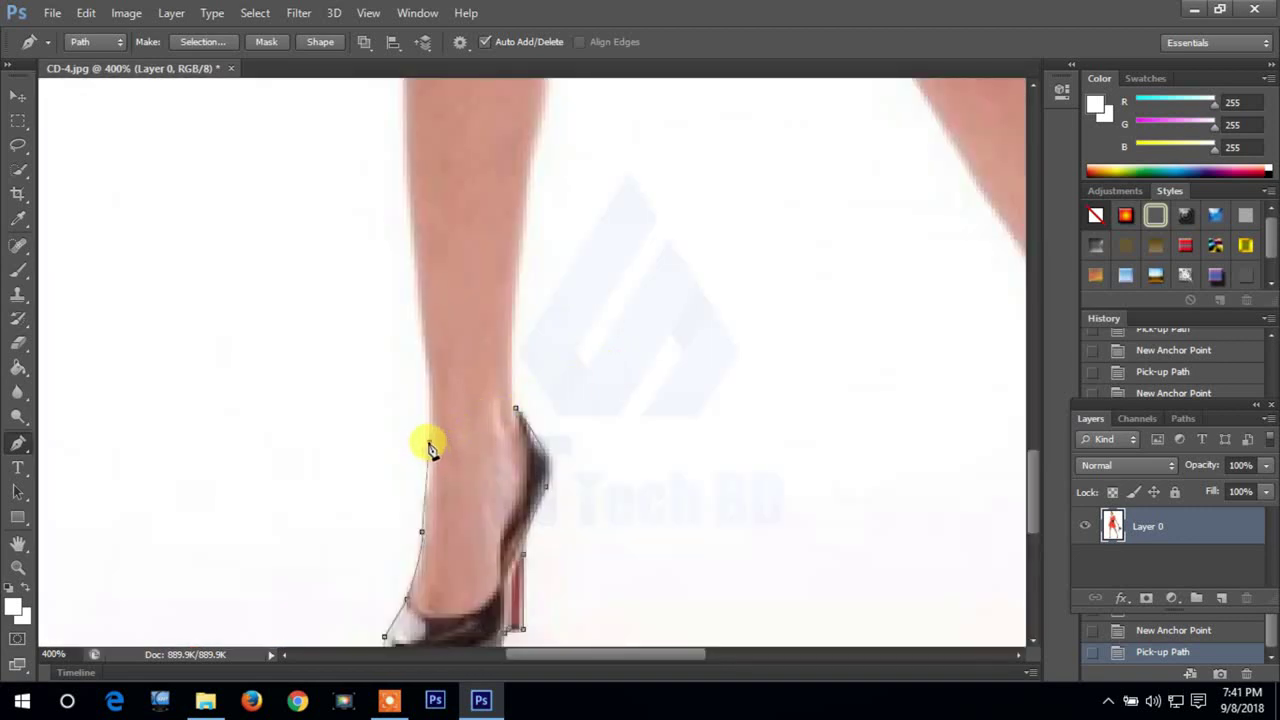
Step: Extend the path up the front of the shin with curved anchors
left_click(428, 440)
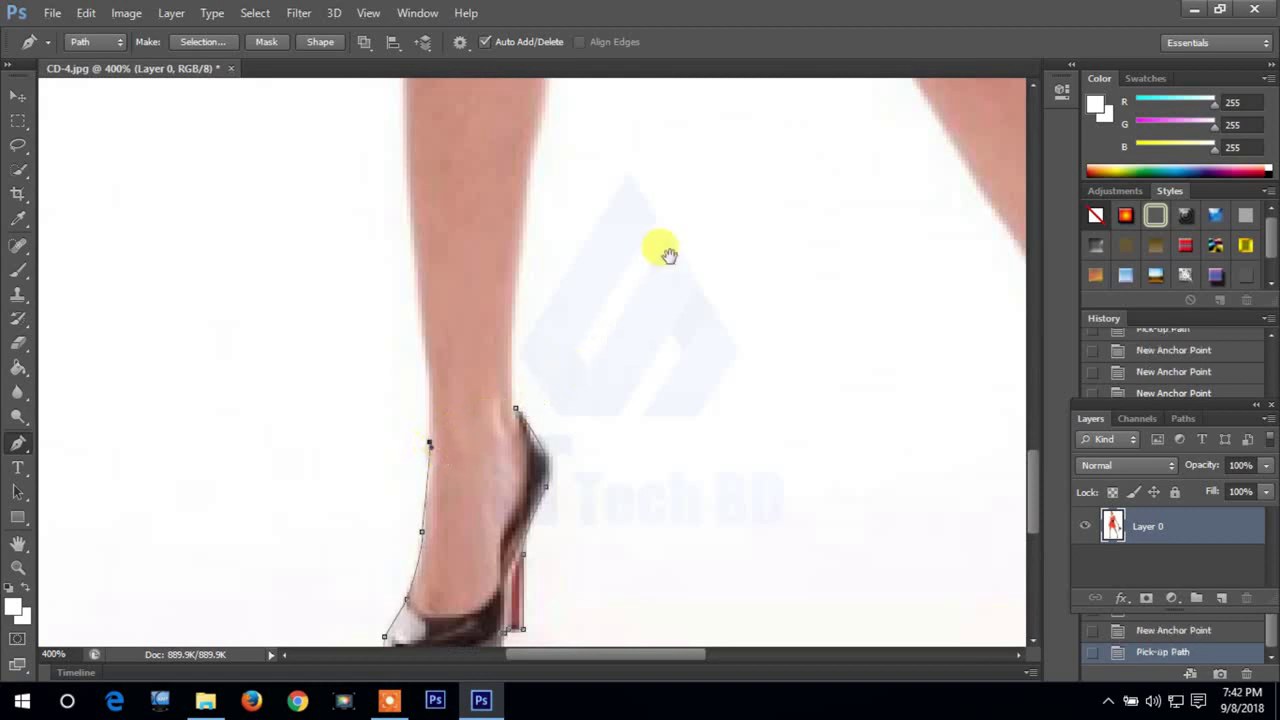
left_click_drag(665, 255, 663, 399)
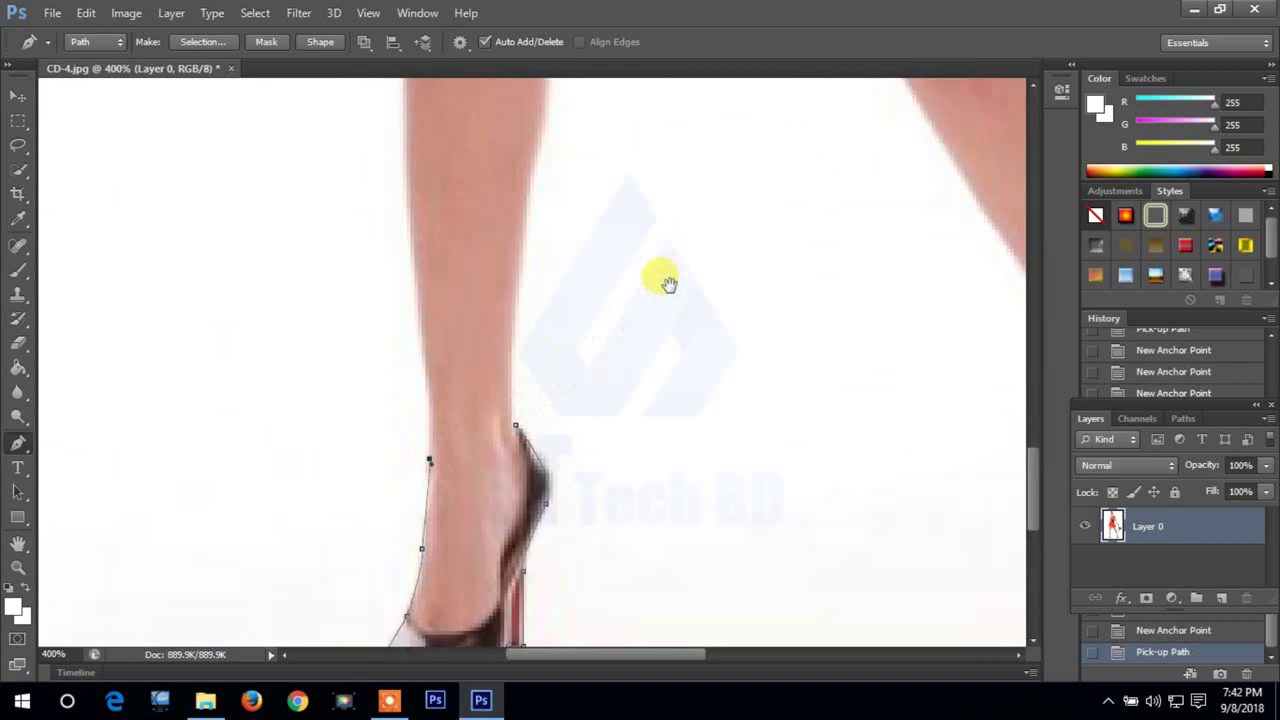
left_click(403, 292)
left_click_drag(654, 257, 651, 409)
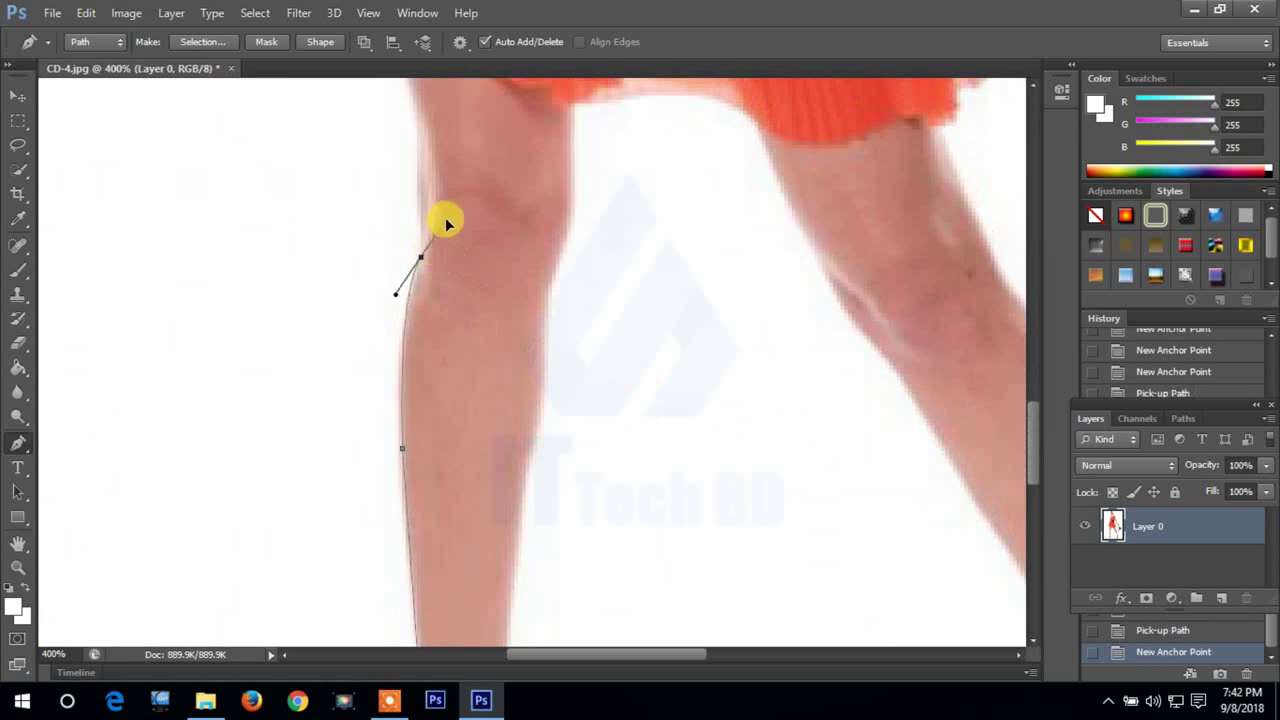
left_click_drag(438, 258, 447, 219)
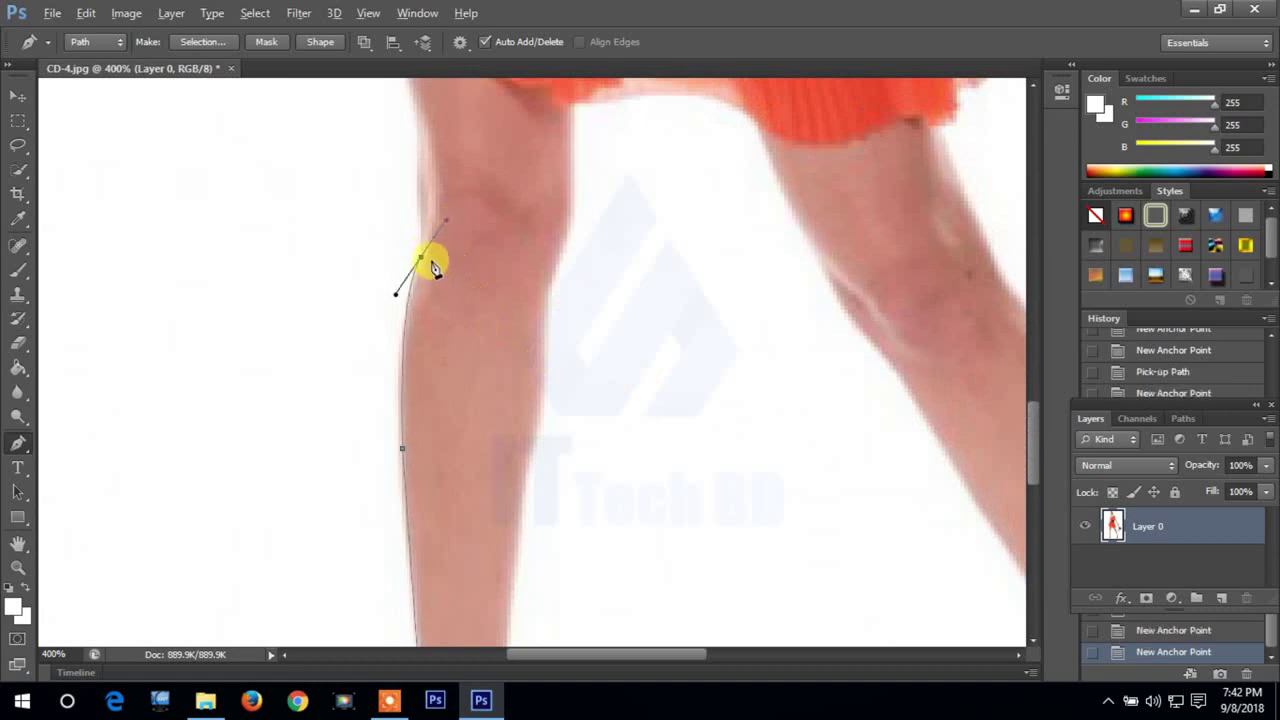
left_click(424, 262)
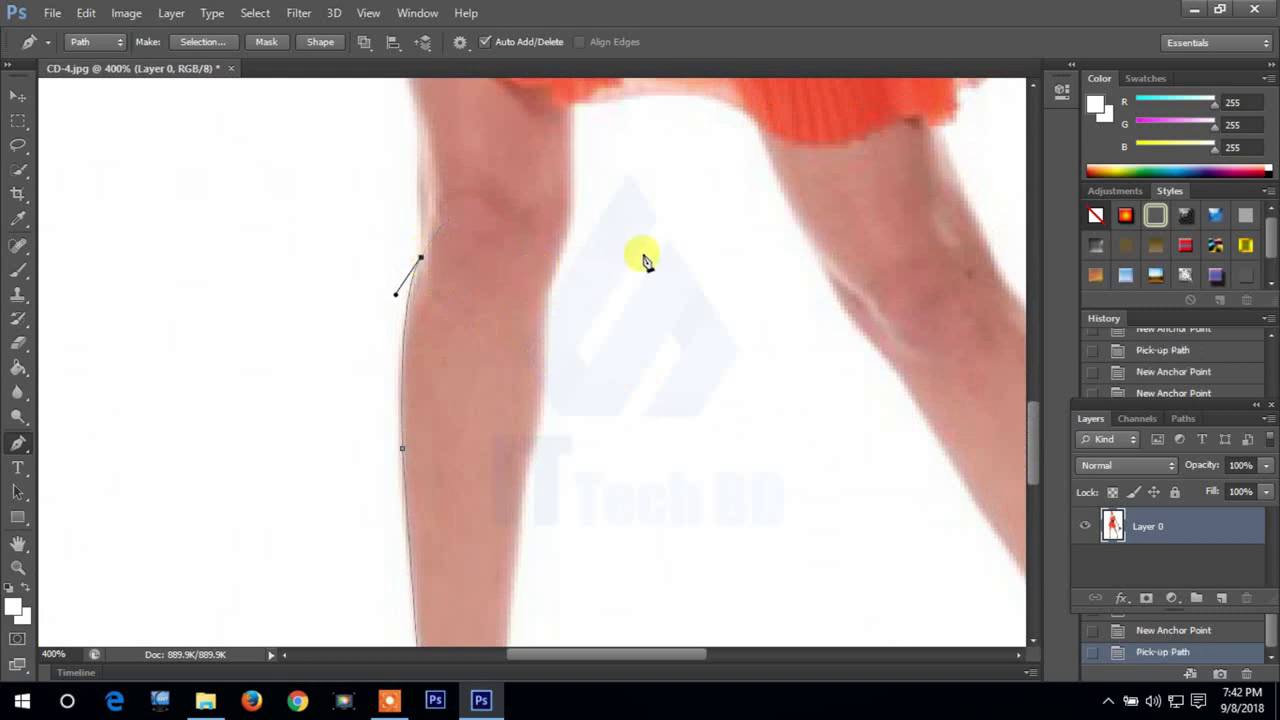
Step: Continue the path along the knee to just above it, near the skirt hem
left_click_drag(649, 243, 659, 367)
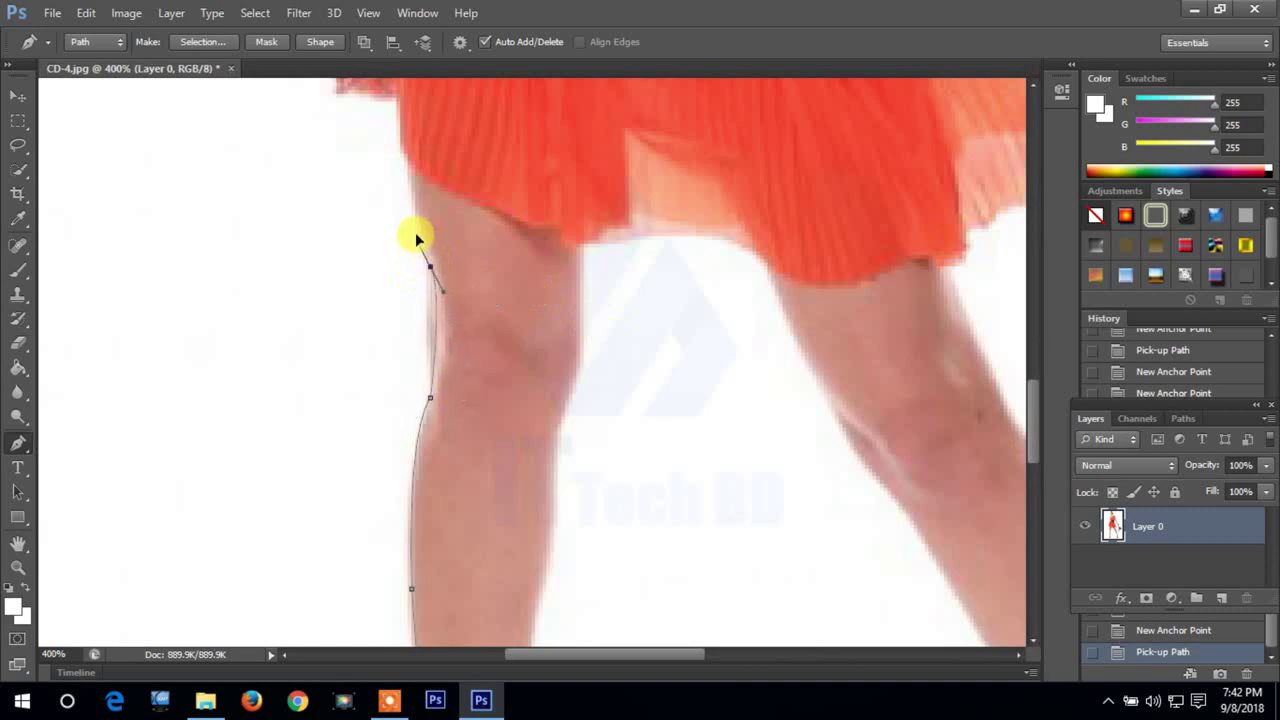
left_click_drag(415, 232, 421, 226)
left_click(422, 230)
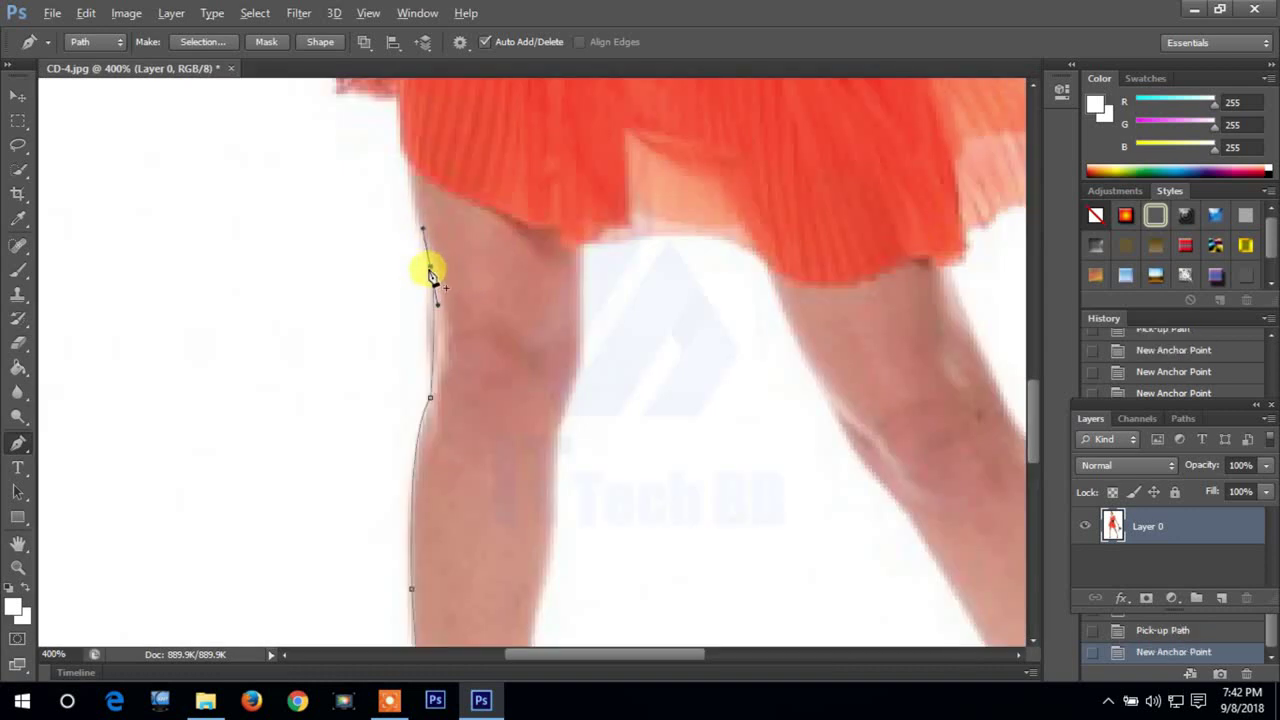
left_click(433, 272)
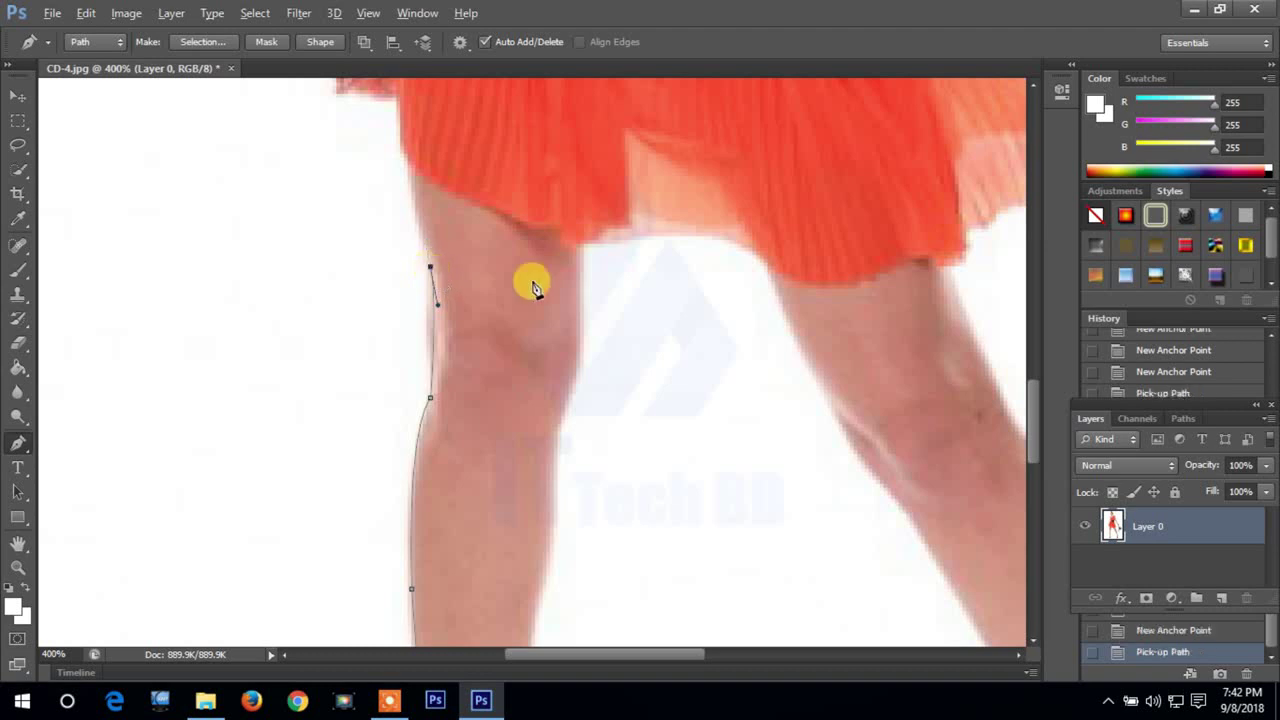
left_click_drag(657, 294, 695, 457)
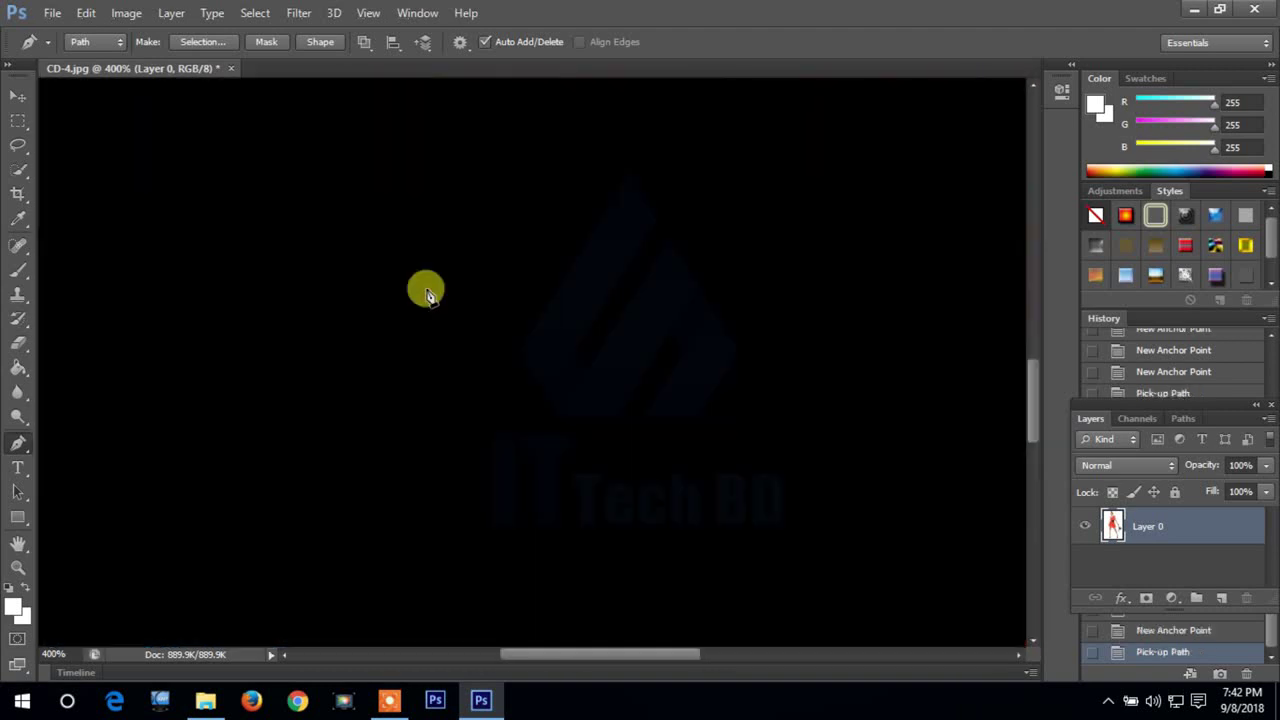
Step: Trace the path from the thigh around the fingertips and up the side of the hand
left_click(468, 264)
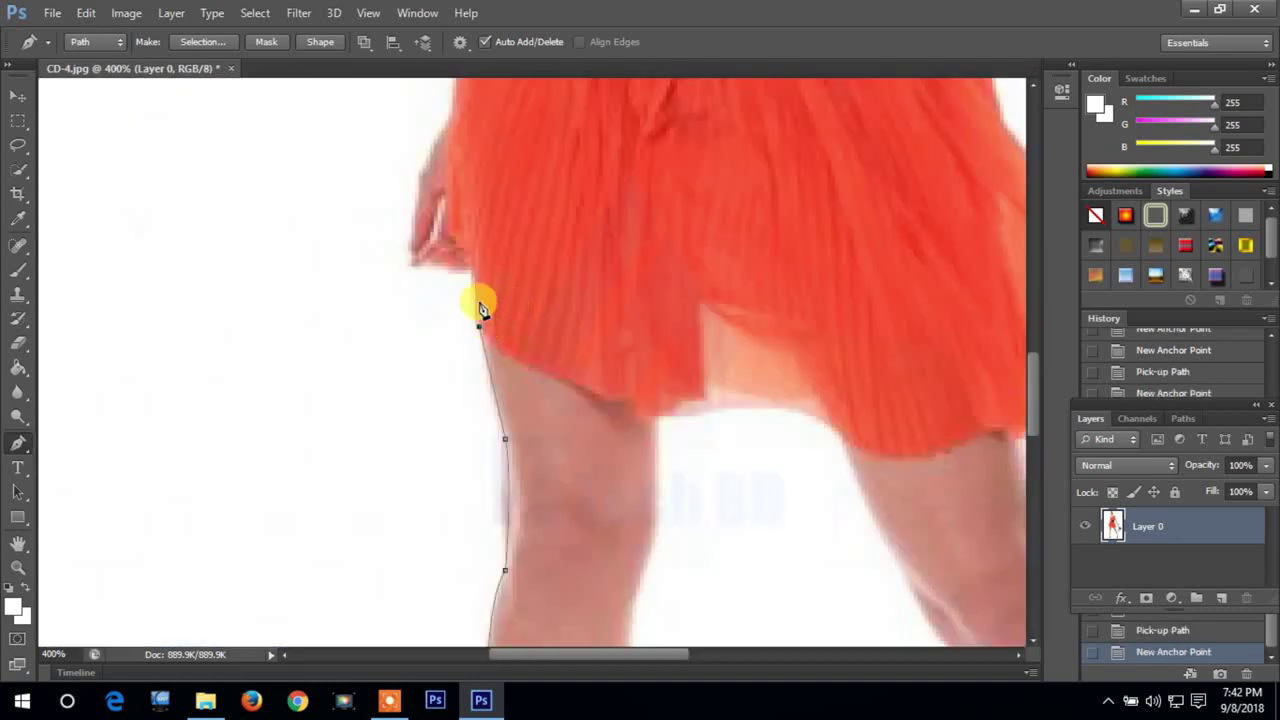
left_click(470, 266)
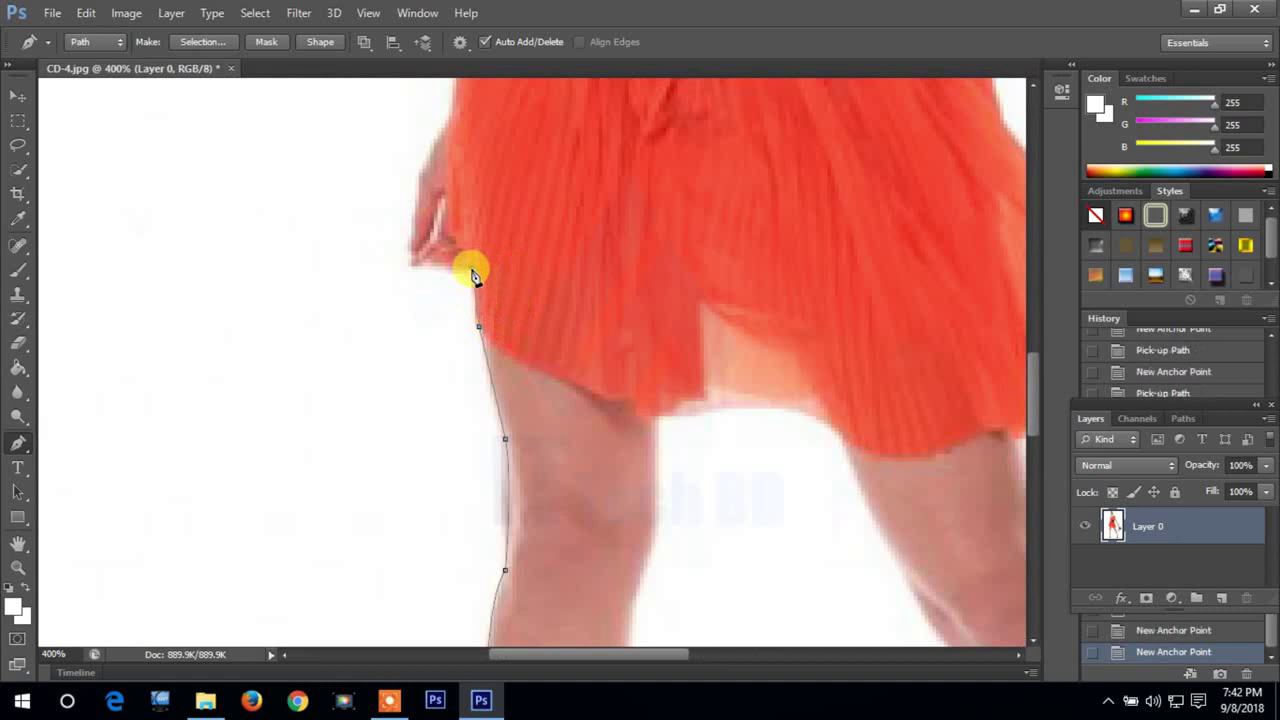
left_click(414, 266)
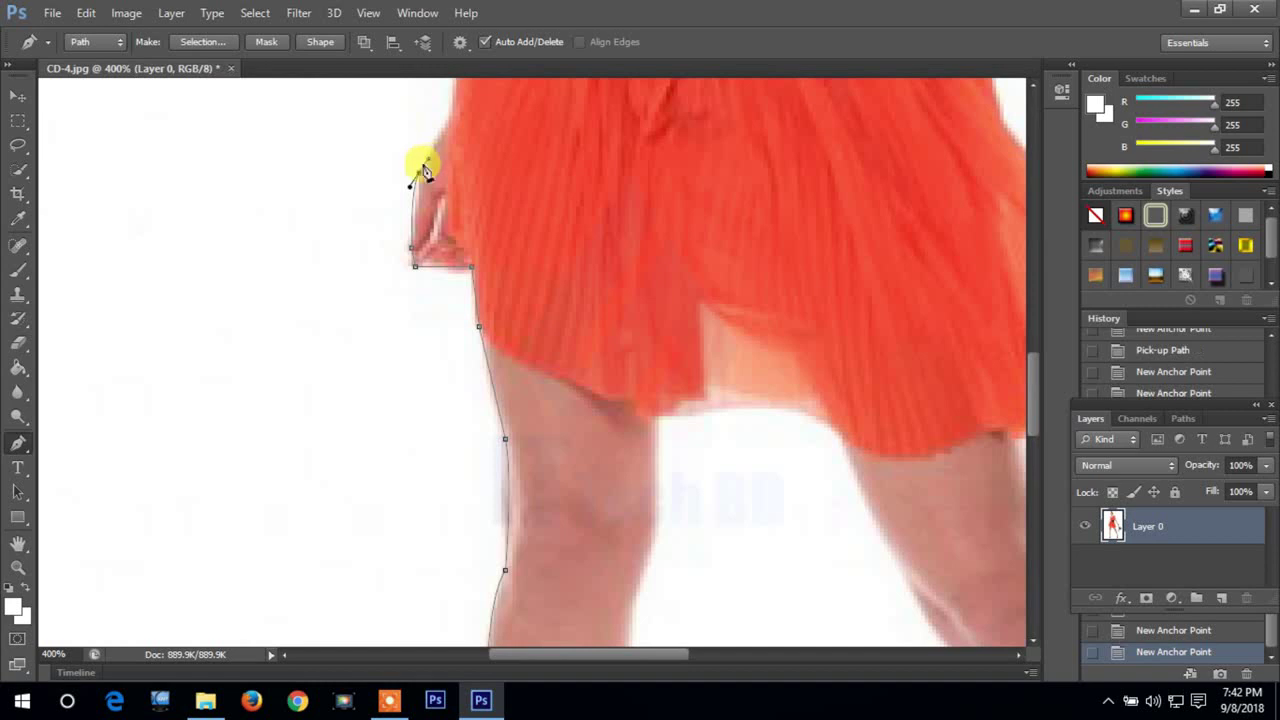
left_click(427, 160)
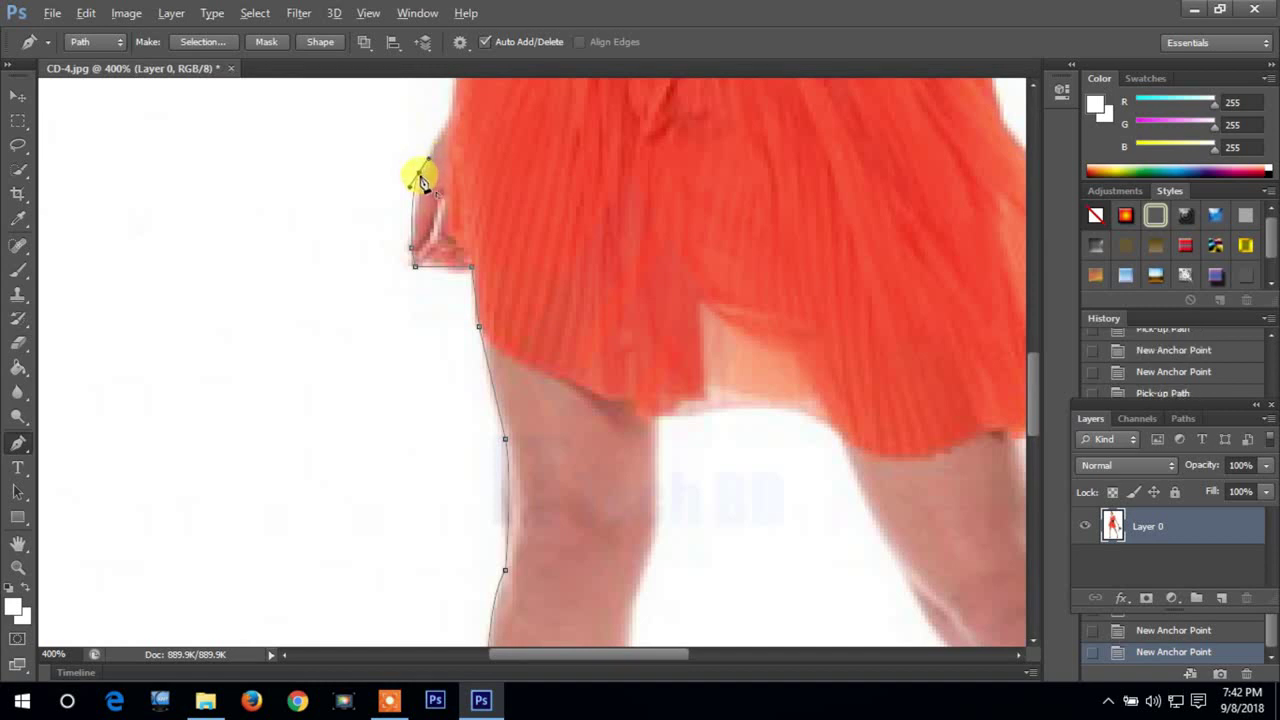
left_click(420, 178)
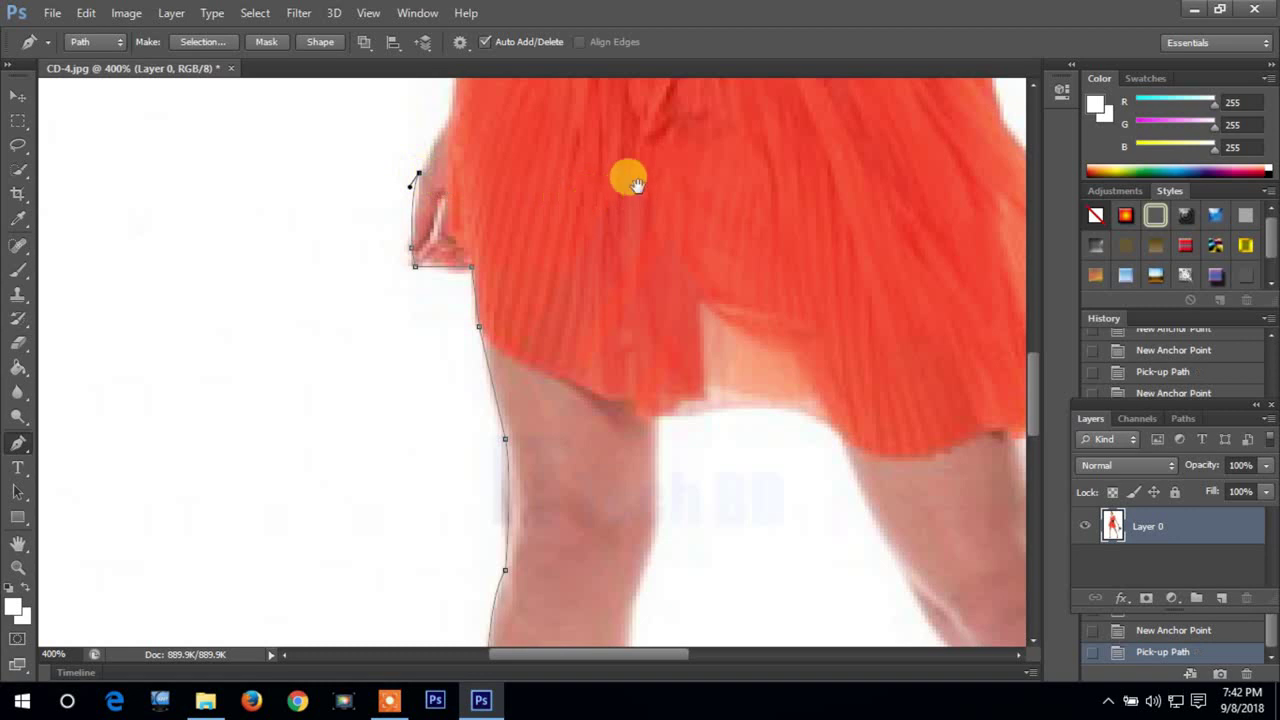
left_click_drag(628, 177, 640, 330)
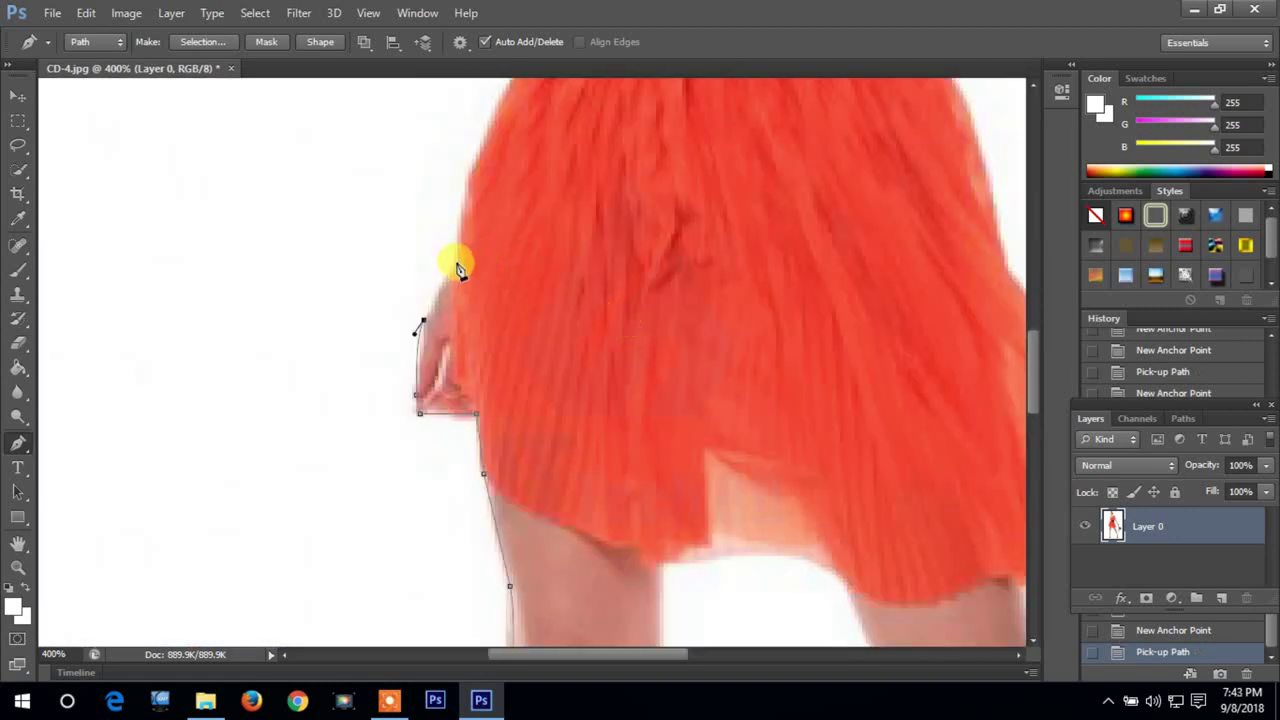
Step: Continue the path from the wrist up the skirt's edge with curved anchors
left_click(459, 262)
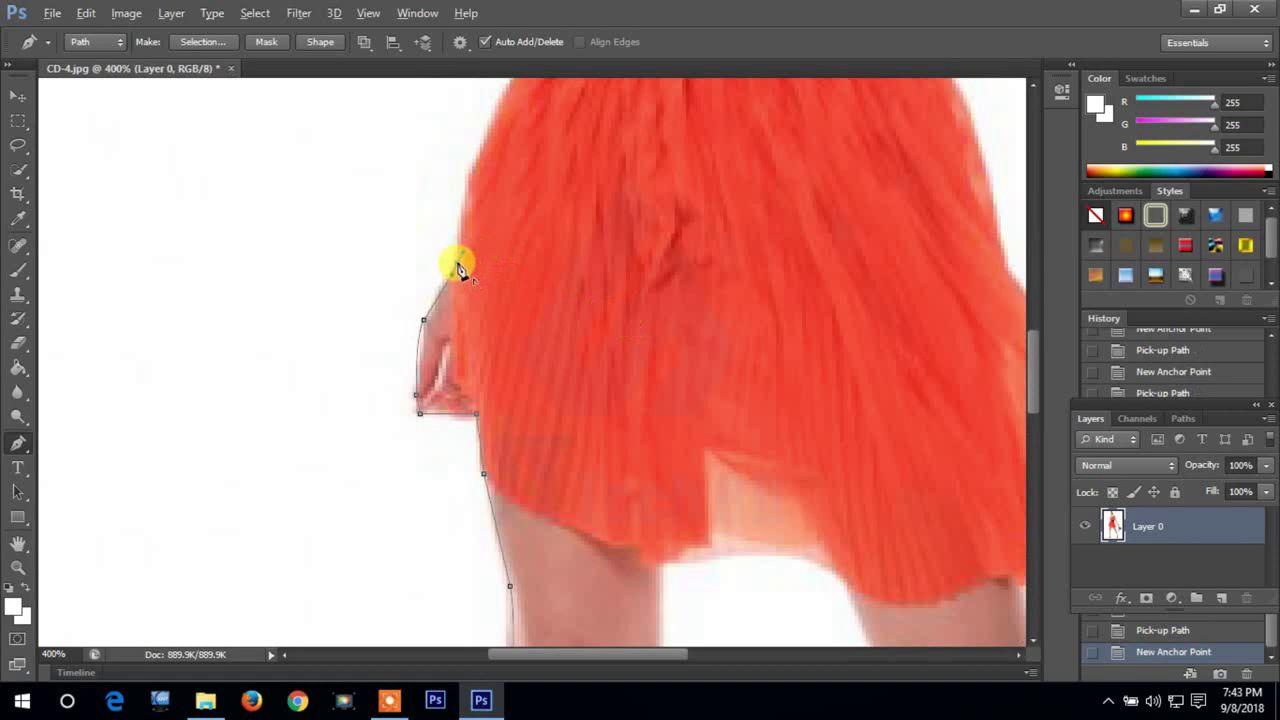
left_click(458, 264)
left_click_drag(614, 171, 623, 291)
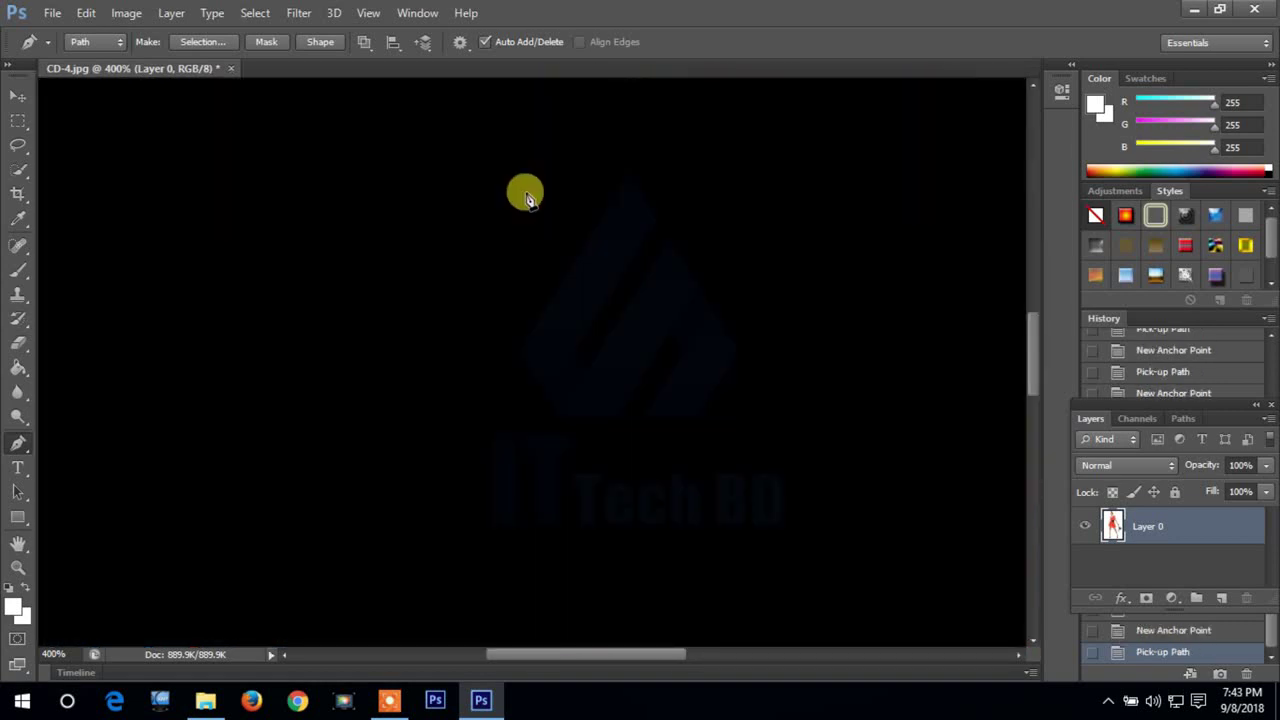
left_click(521, 208)
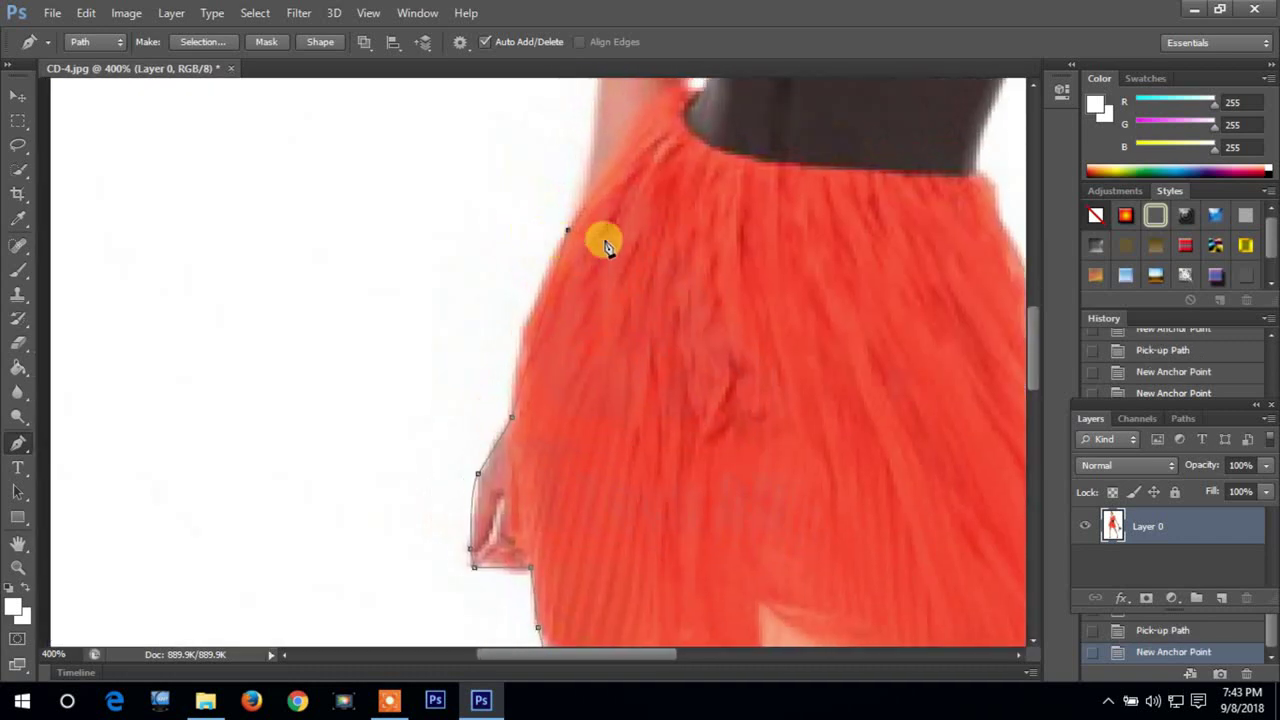
left_click(570, 232)
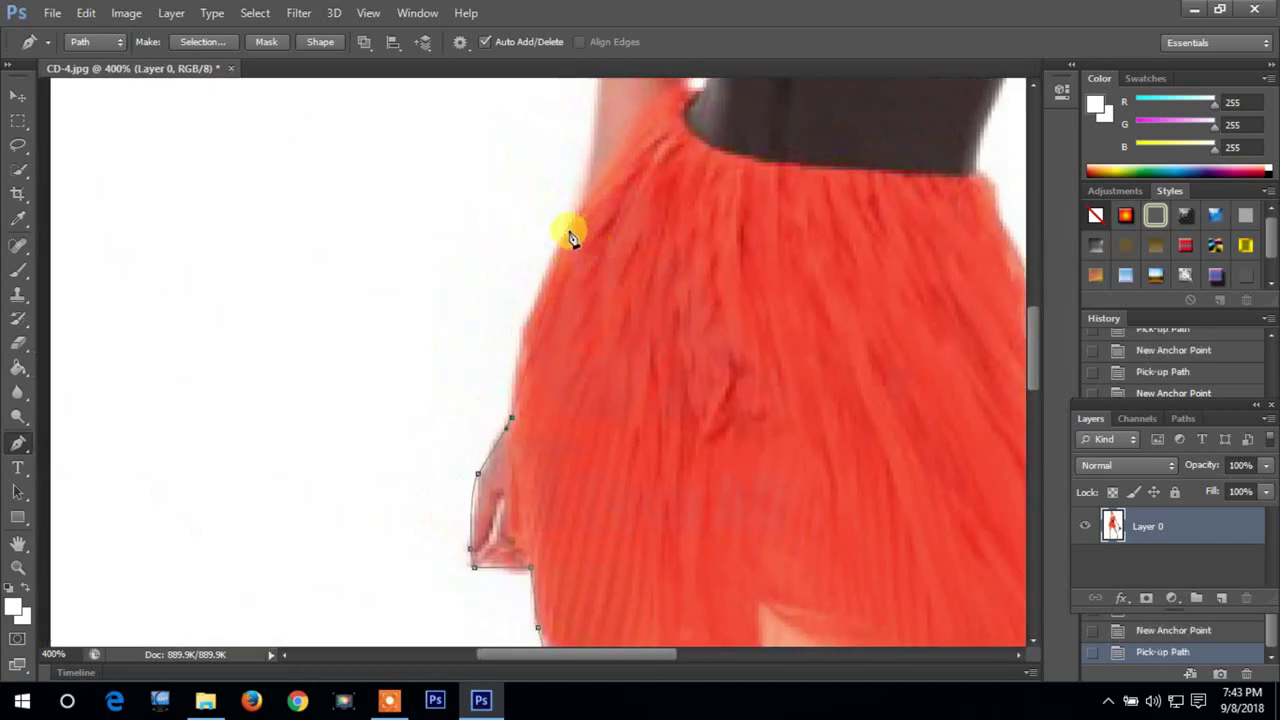
left_click_drag(564, 234, 605, 180)
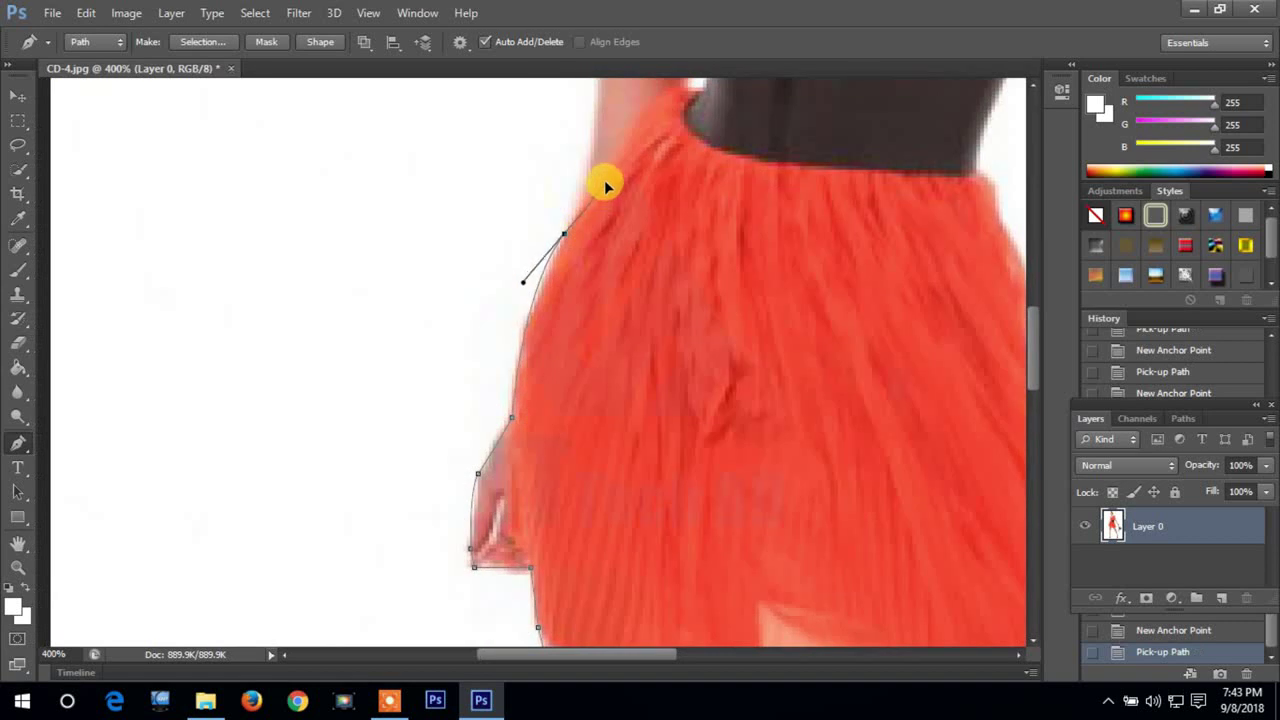
left_click_drag(605, 180, 605, 175)
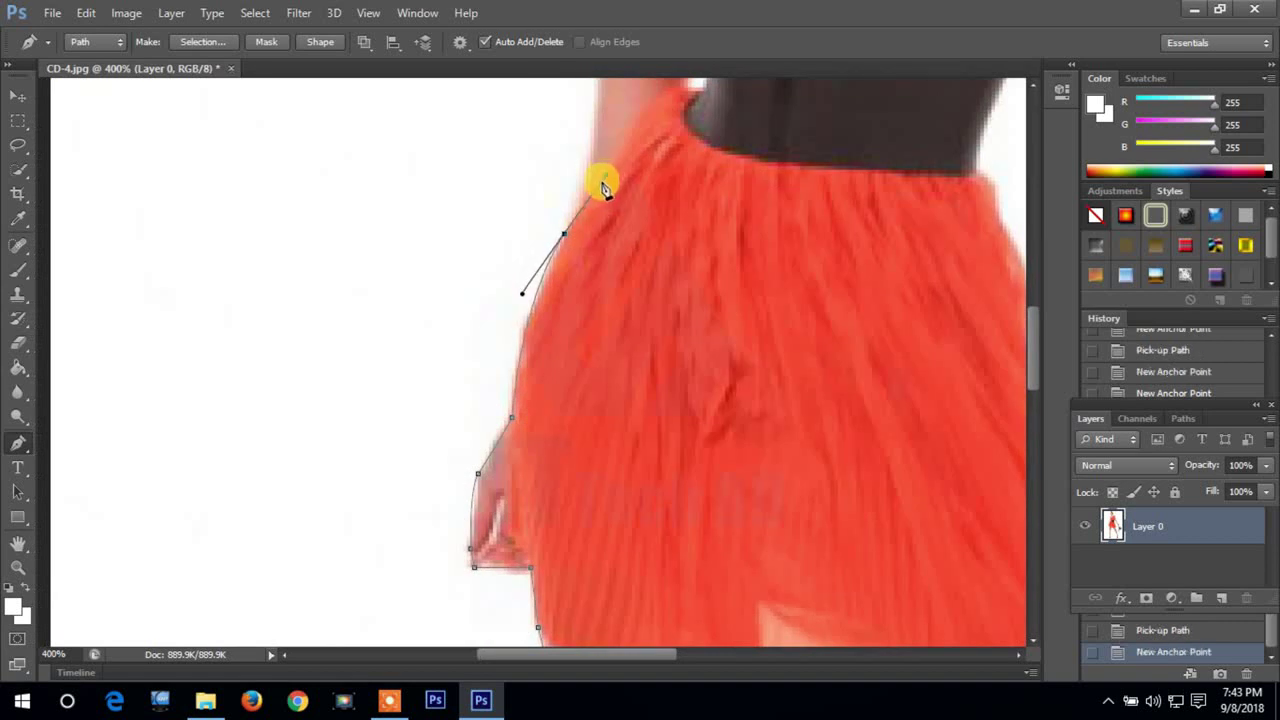
left_click(565, 238)
Step: Finish the skirt edge with a curved anchor just below the black belt
left_click_drag(694, 164, 640, 331)
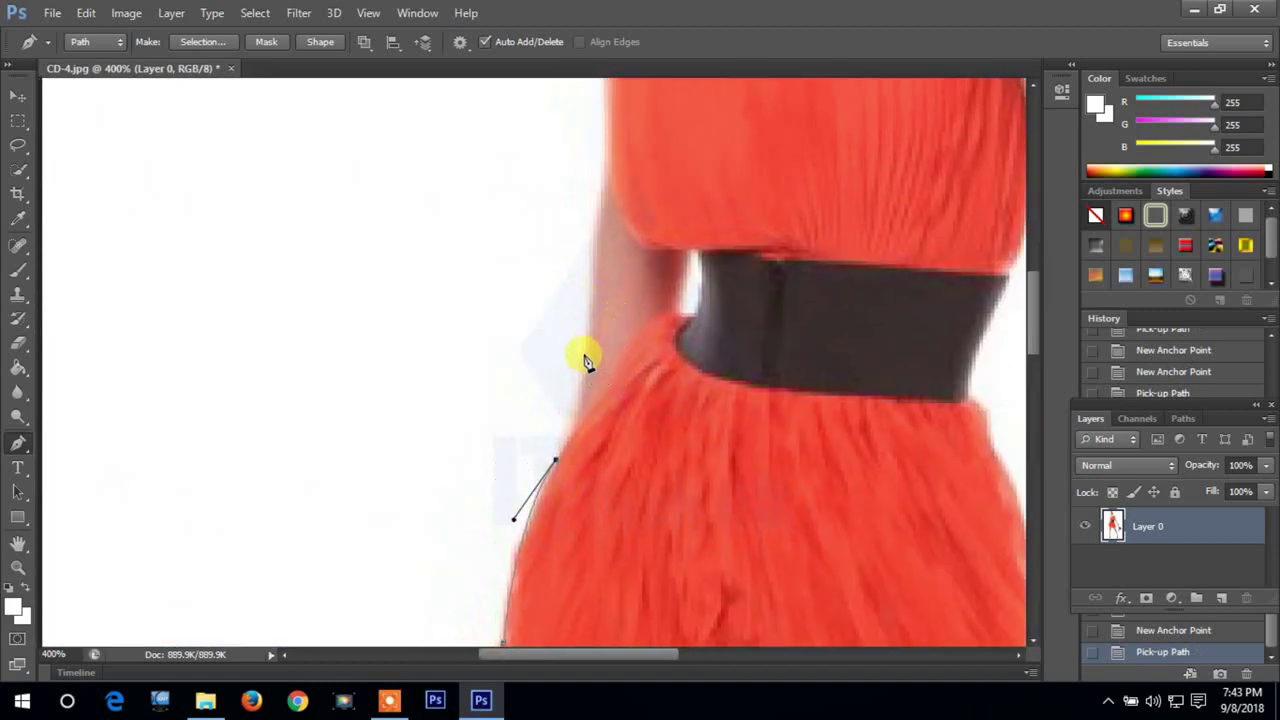
left_click_drag(586, 353, 586, 313)
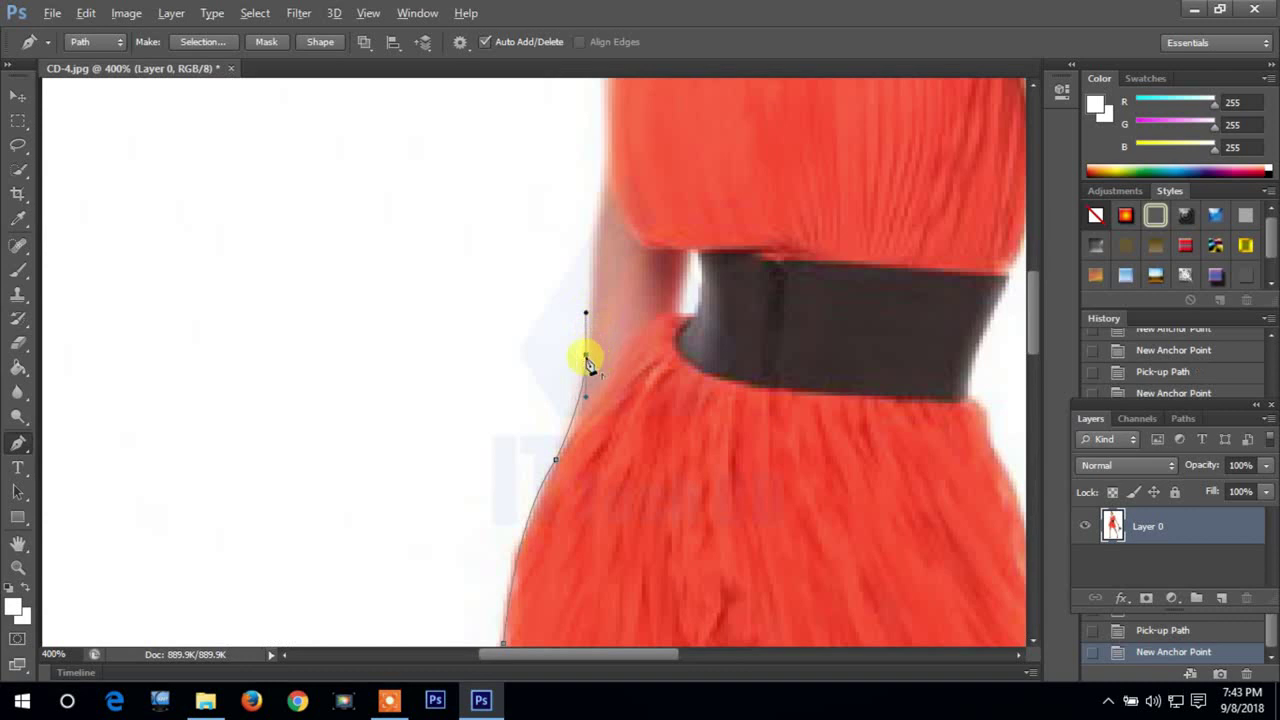
left_click(586, 353, "alt")
left_click_drag(755, 369, 566, 363)
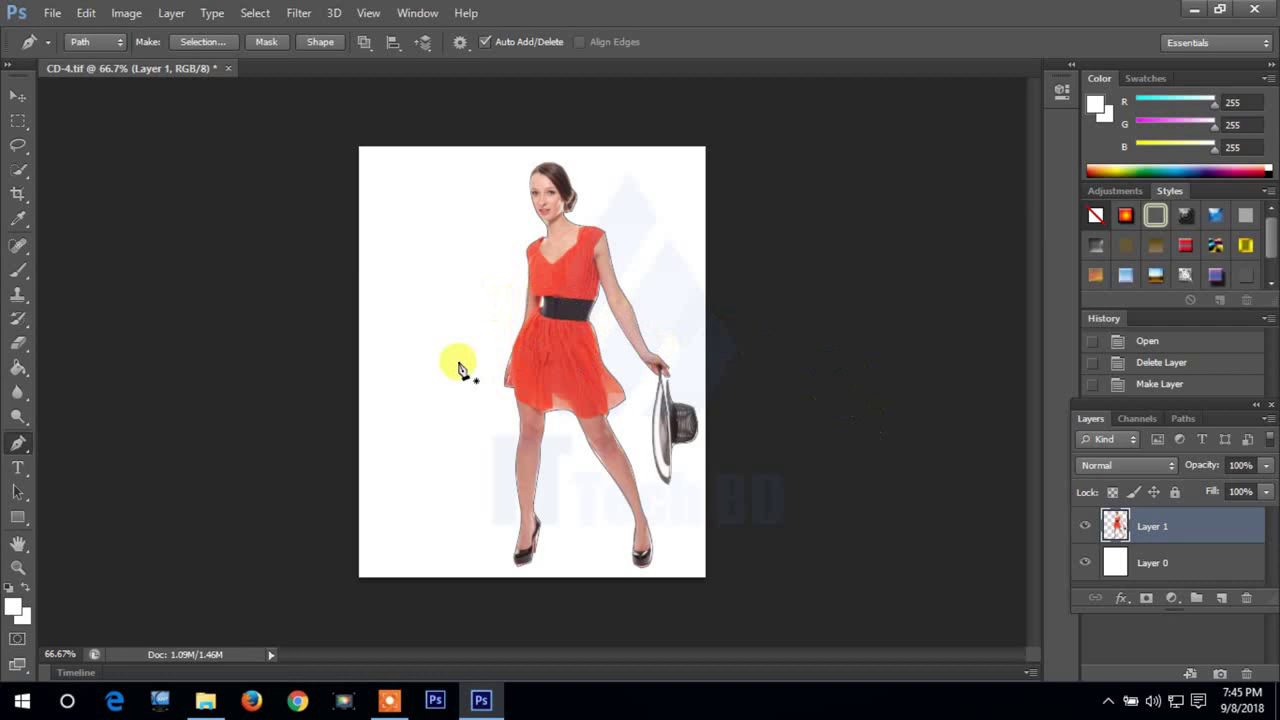
Step: Load the closed outline path as a selection with Ctrl+Enter
key("ctrl+Return")
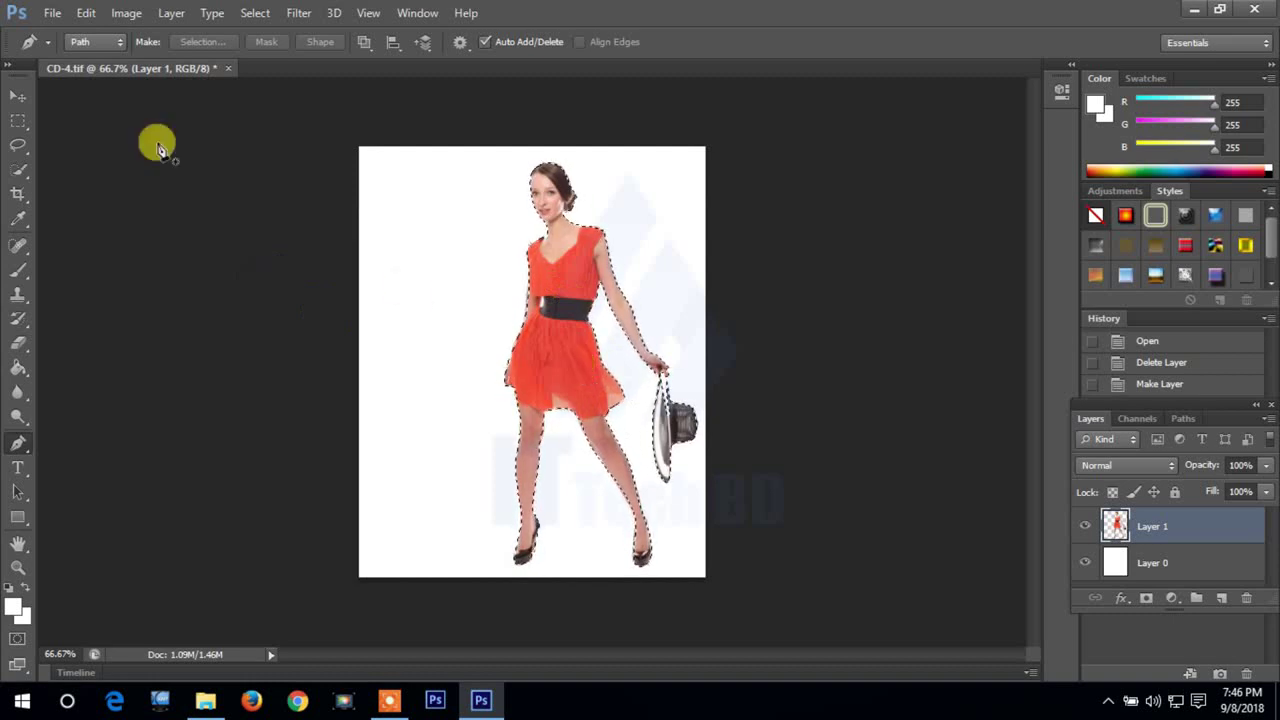
Step: Create a new blank Untitled-1 document with a white background
left_click(52, 14)
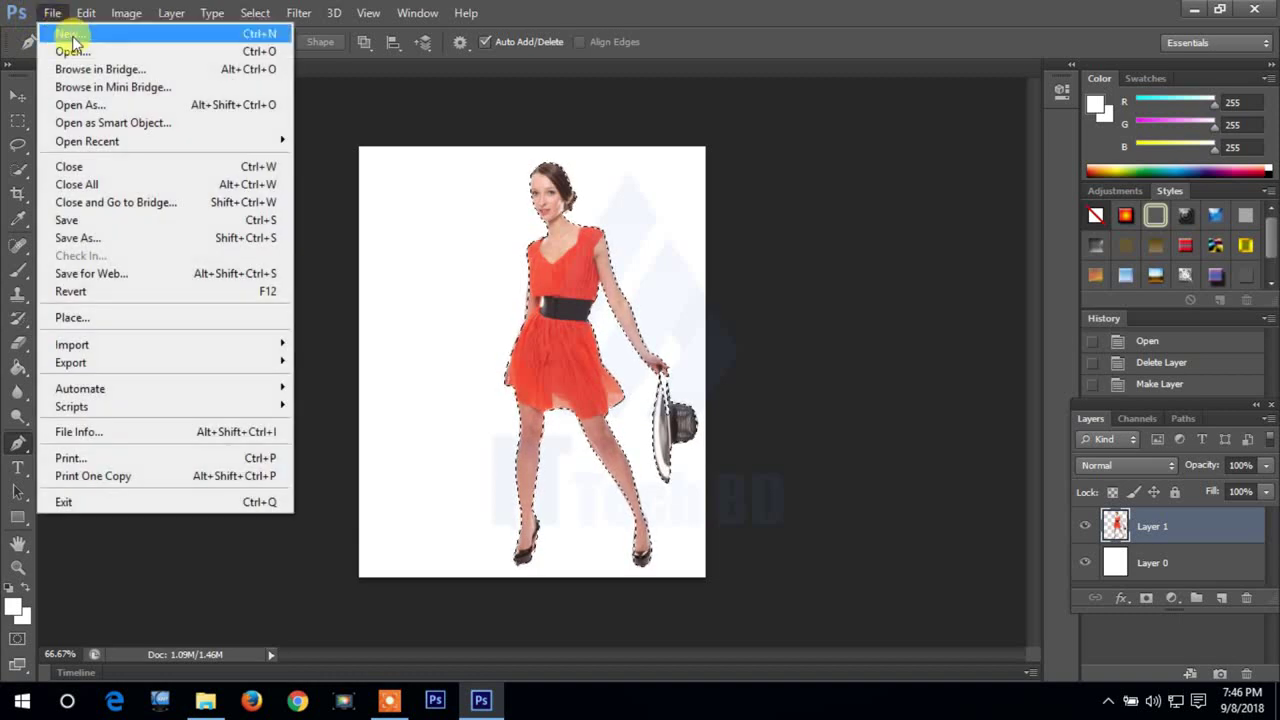
left_click(60, 33)
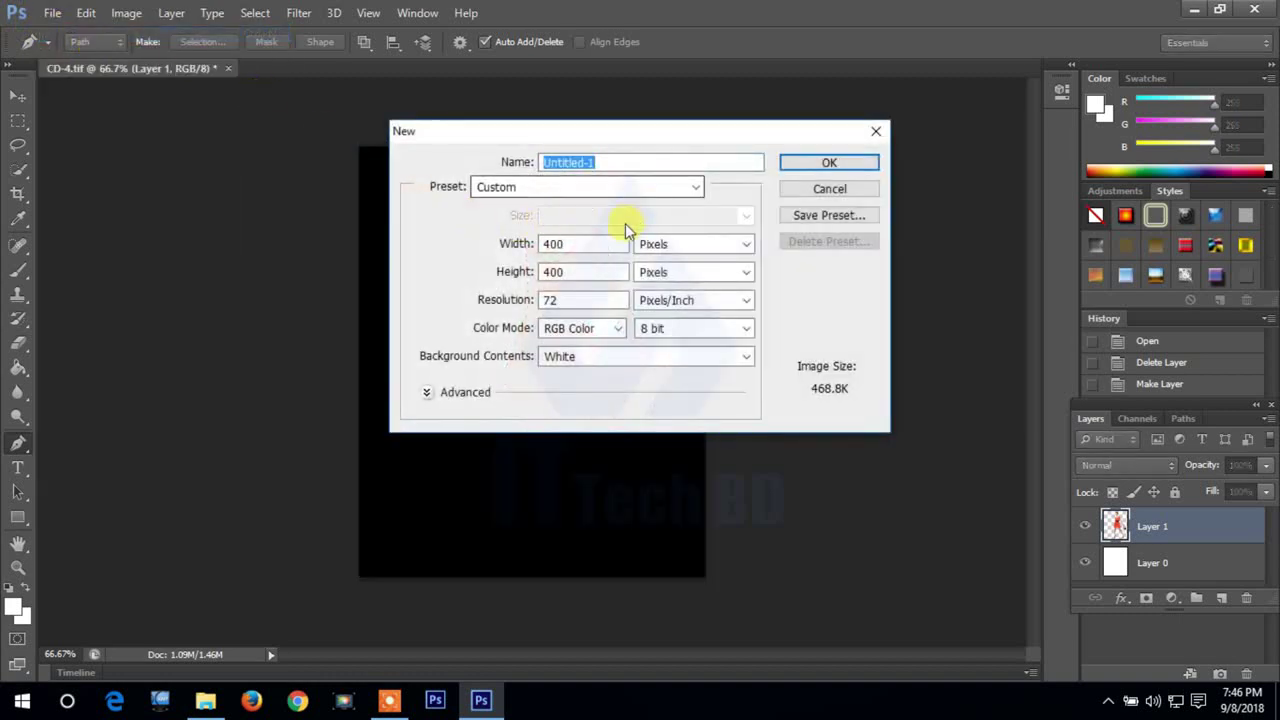
left_click(829, 165)
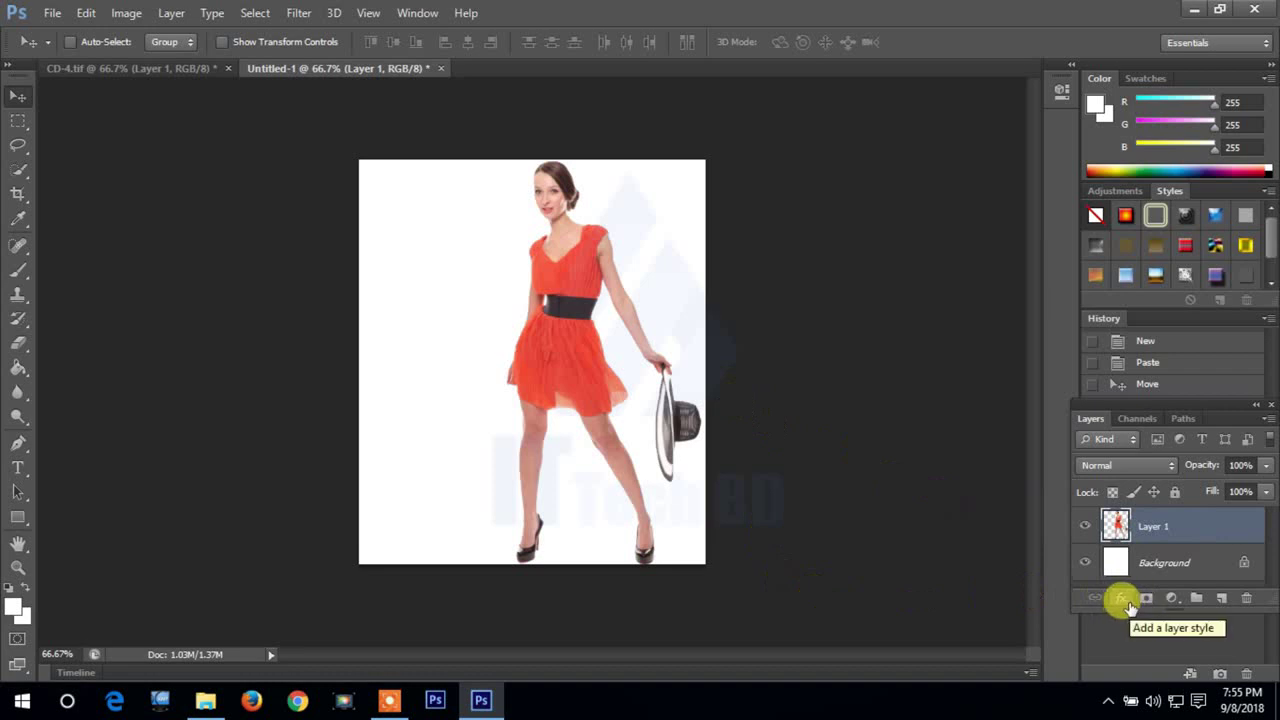
Step: Add a Drop Shadow to Layer 1 with opacity 50%, angle 15° and size 10
left_click(1131, 605)
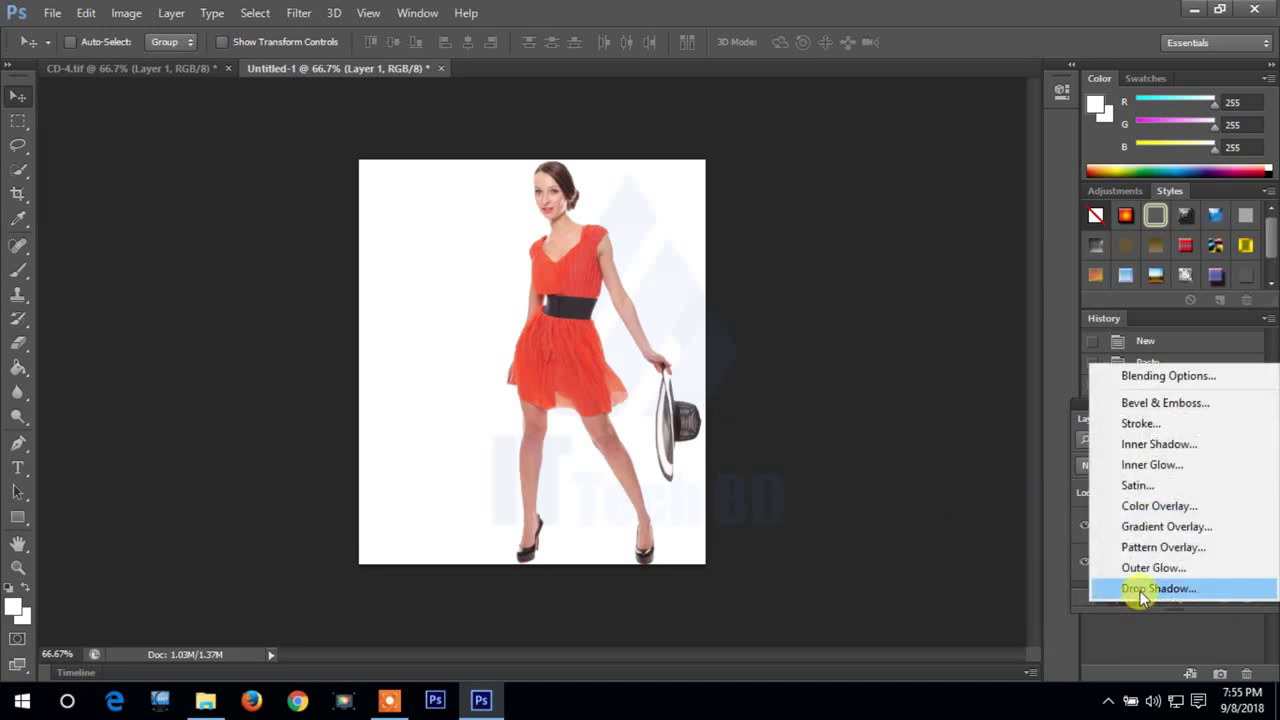
left_click(1141, 592)
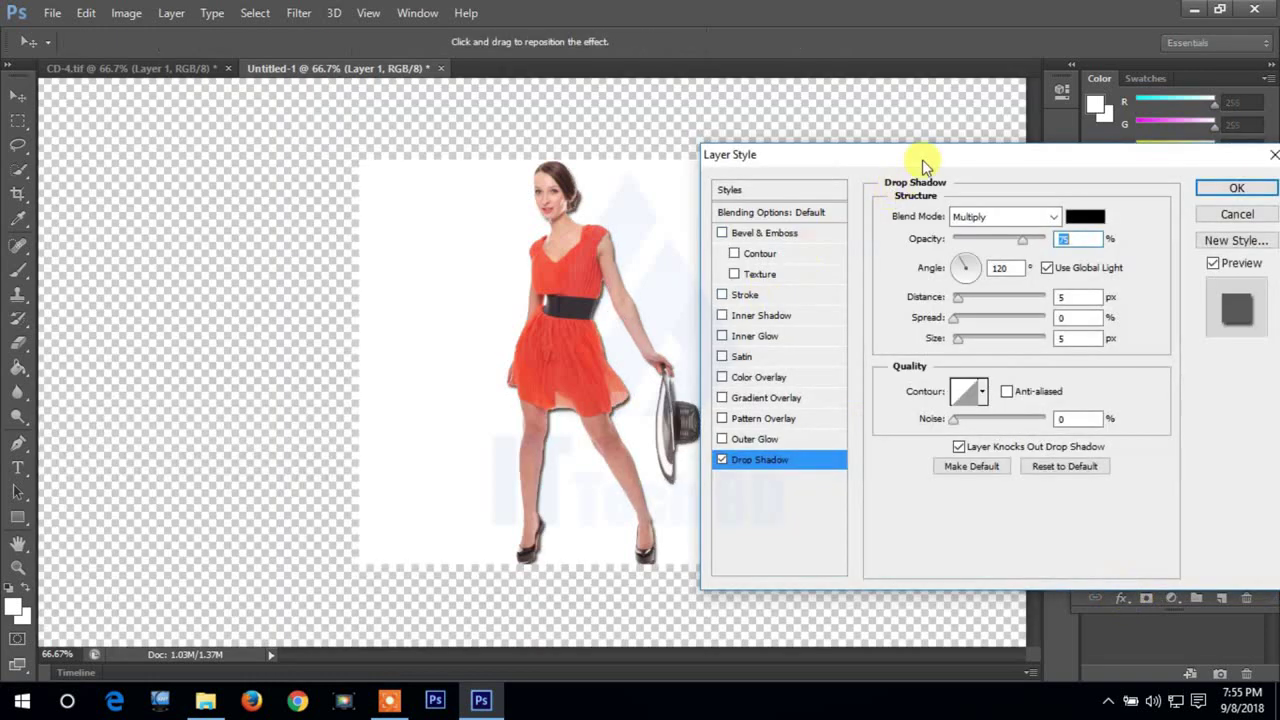
mouse_move(921, 157)
left_mouse_down()
mouse_move(966, 134)
mouse_move(948, 119)
left_mouse_up()
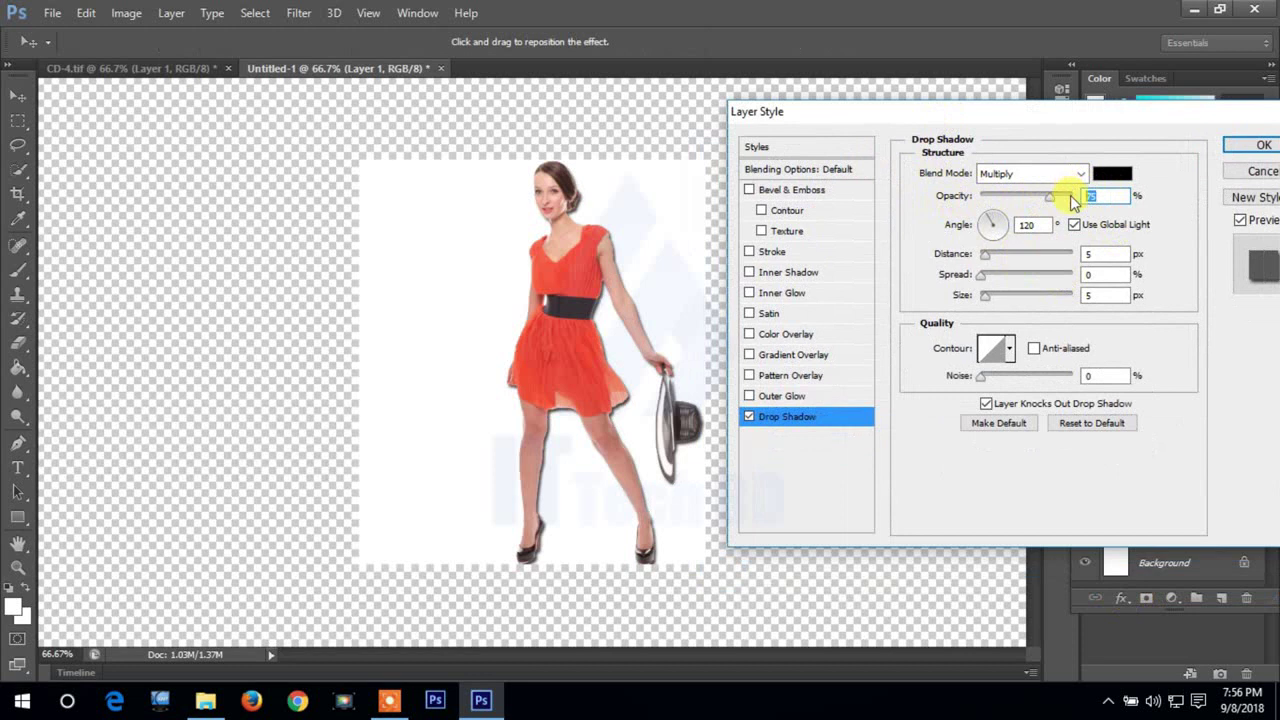
type("50")
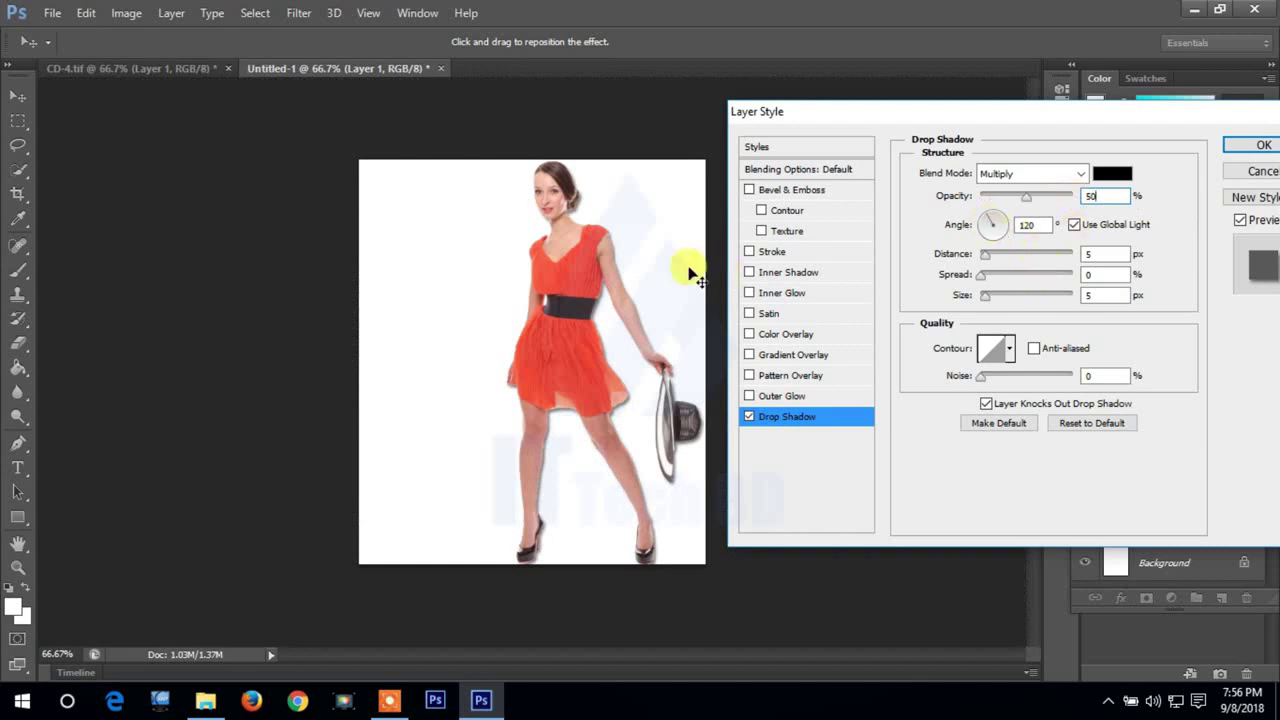
double_click(1030, 224)
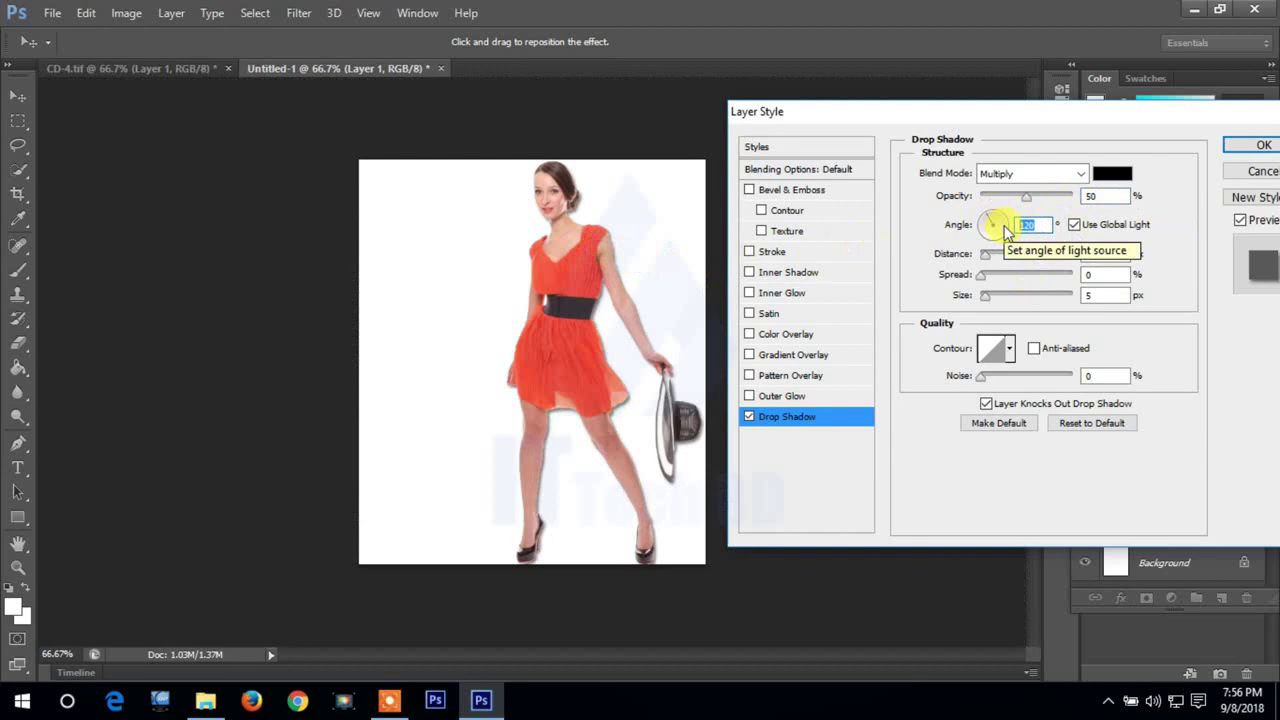
type("15")
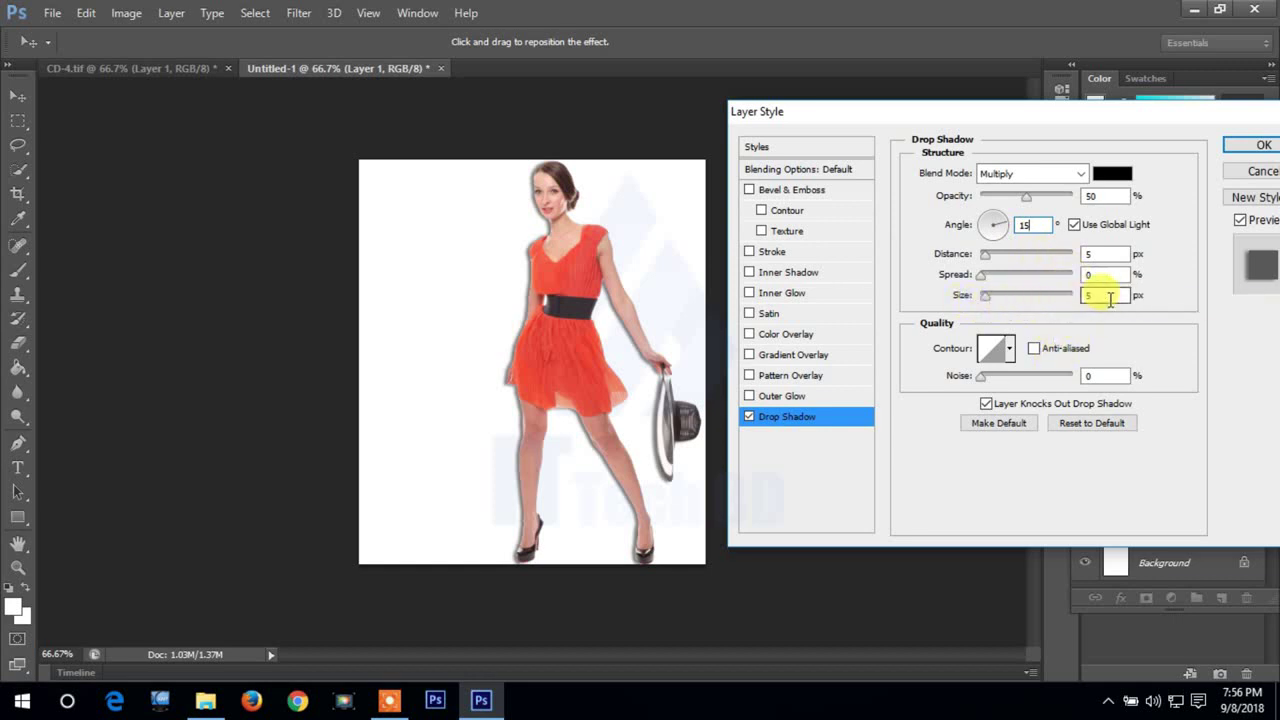
double_click(1108, 296)
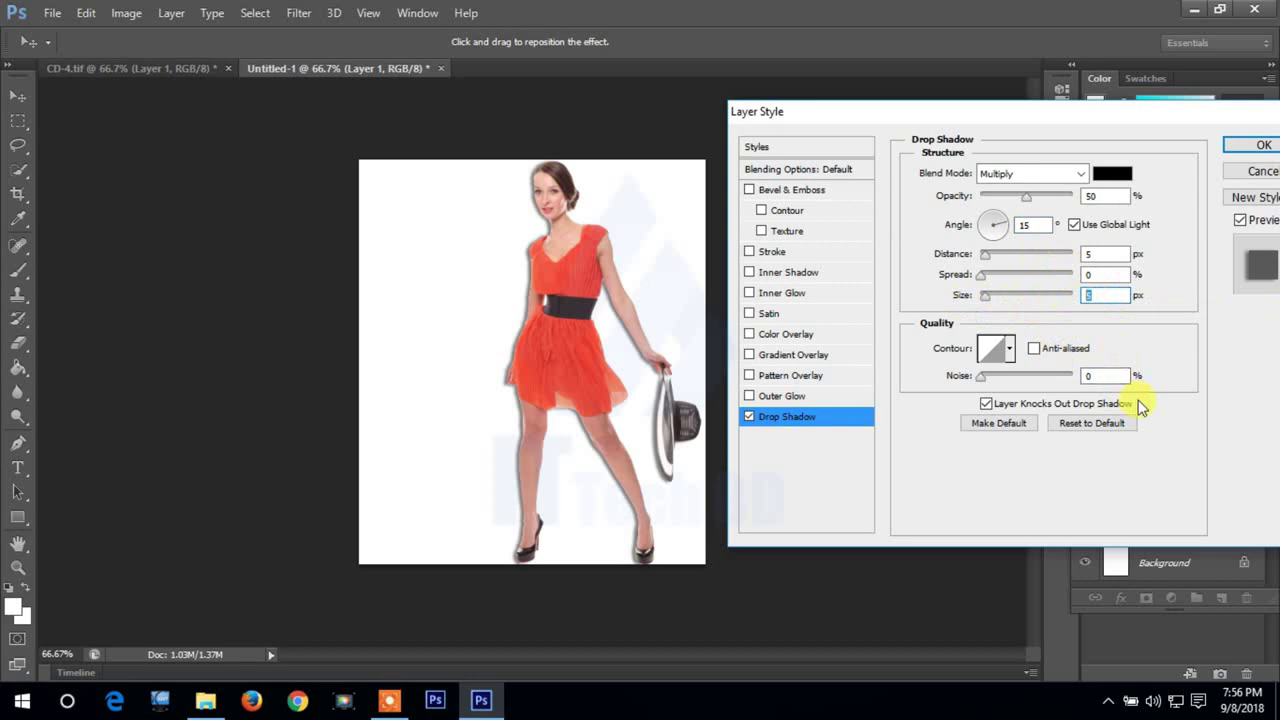
type("10")
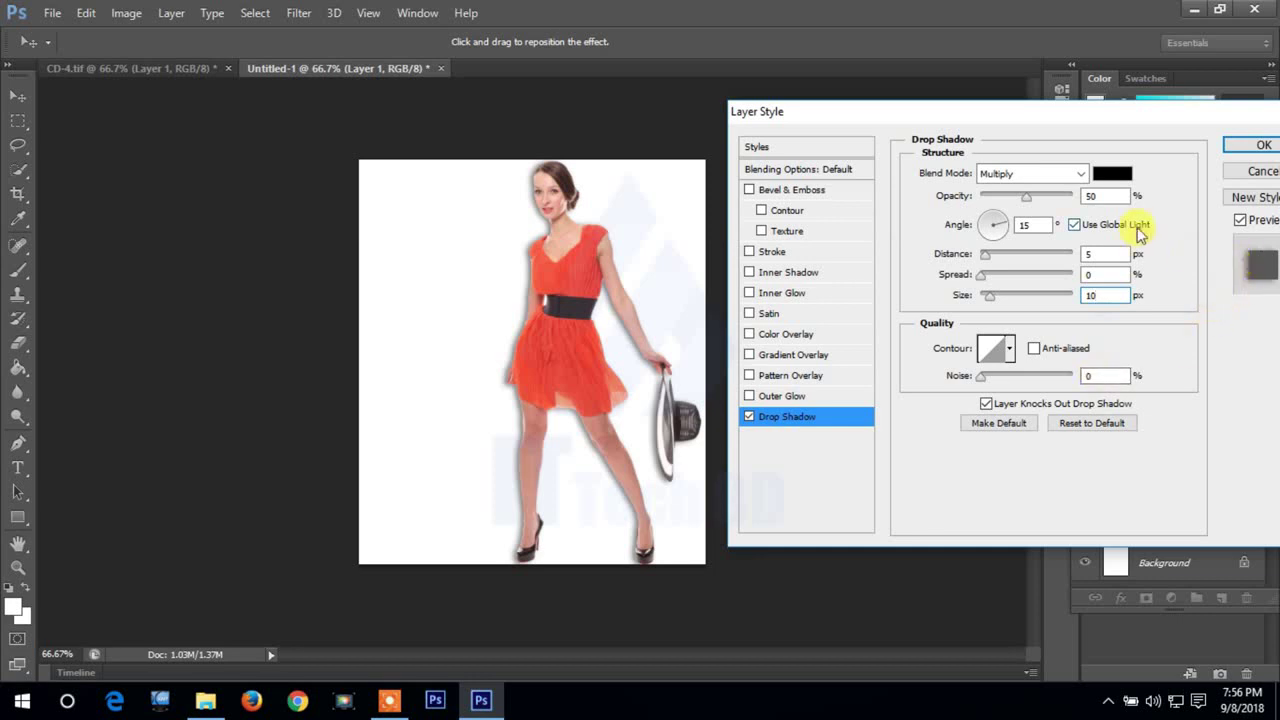
left_click_drag(1154, 114, 1086, 118)
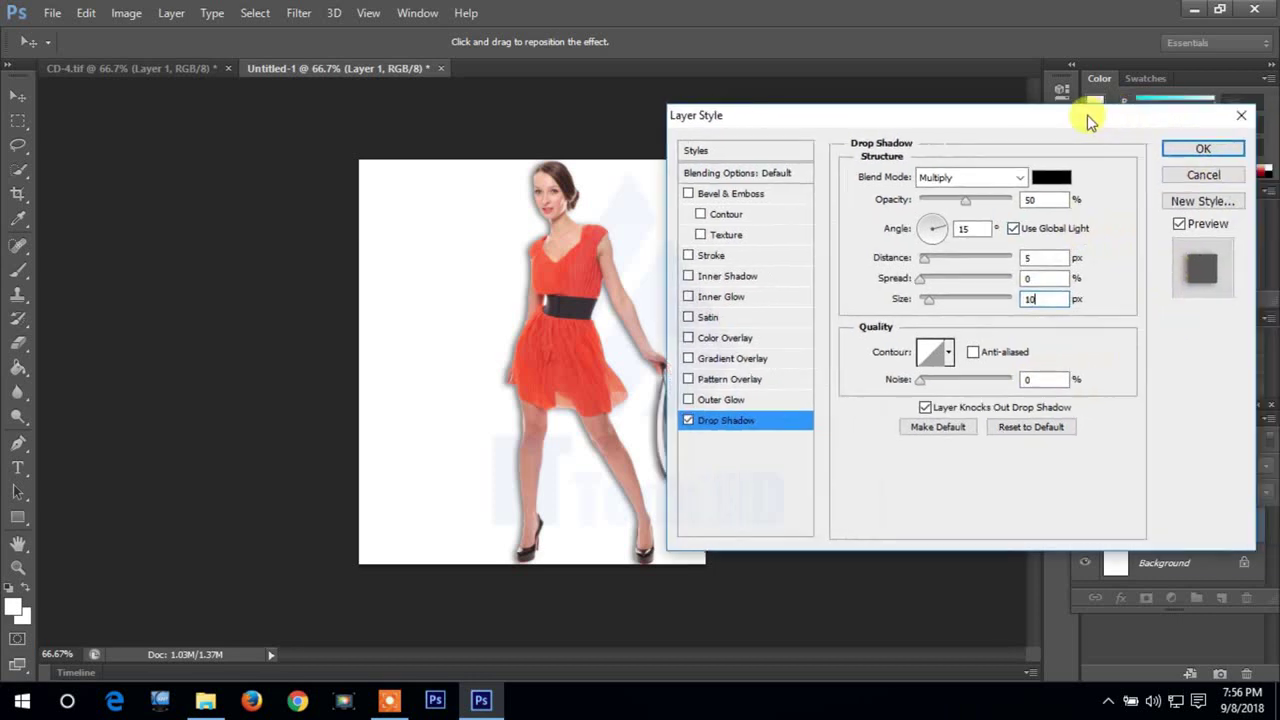
left_click(1197, 149)
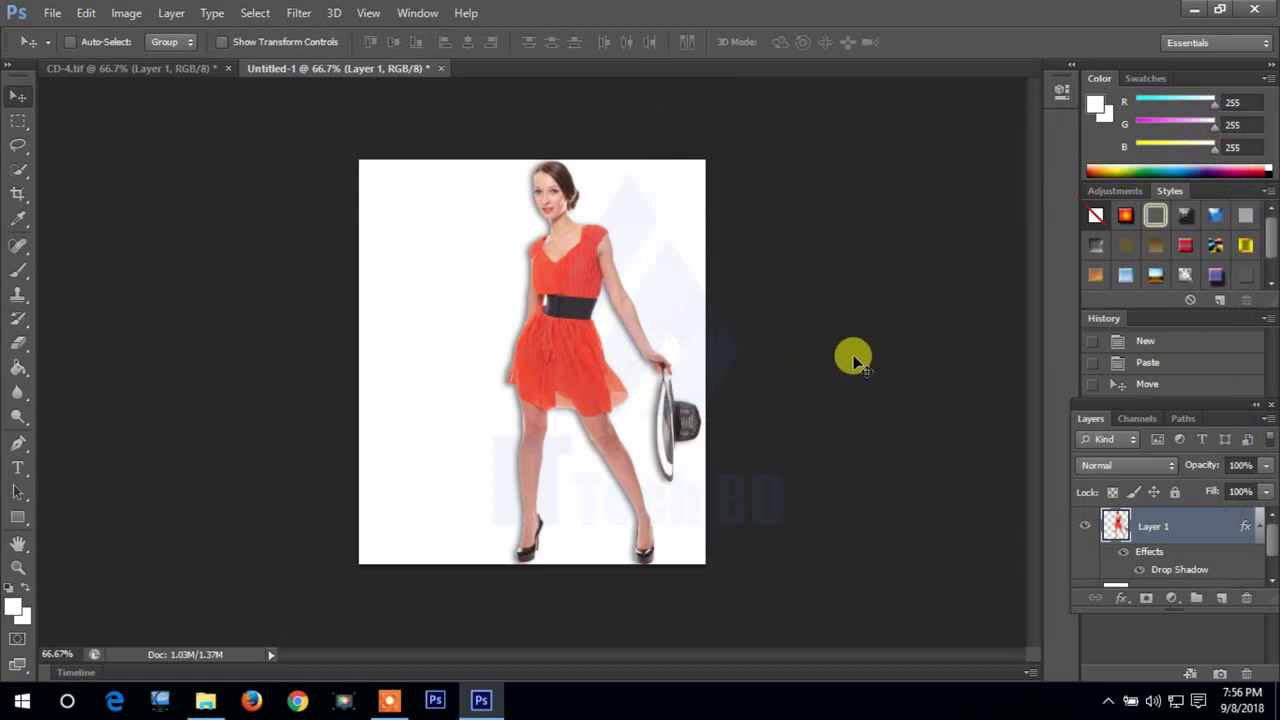
Step: Convert Layer 1's drop shadow into its own layer and begin free-transforming it
right_click(1146, 557)
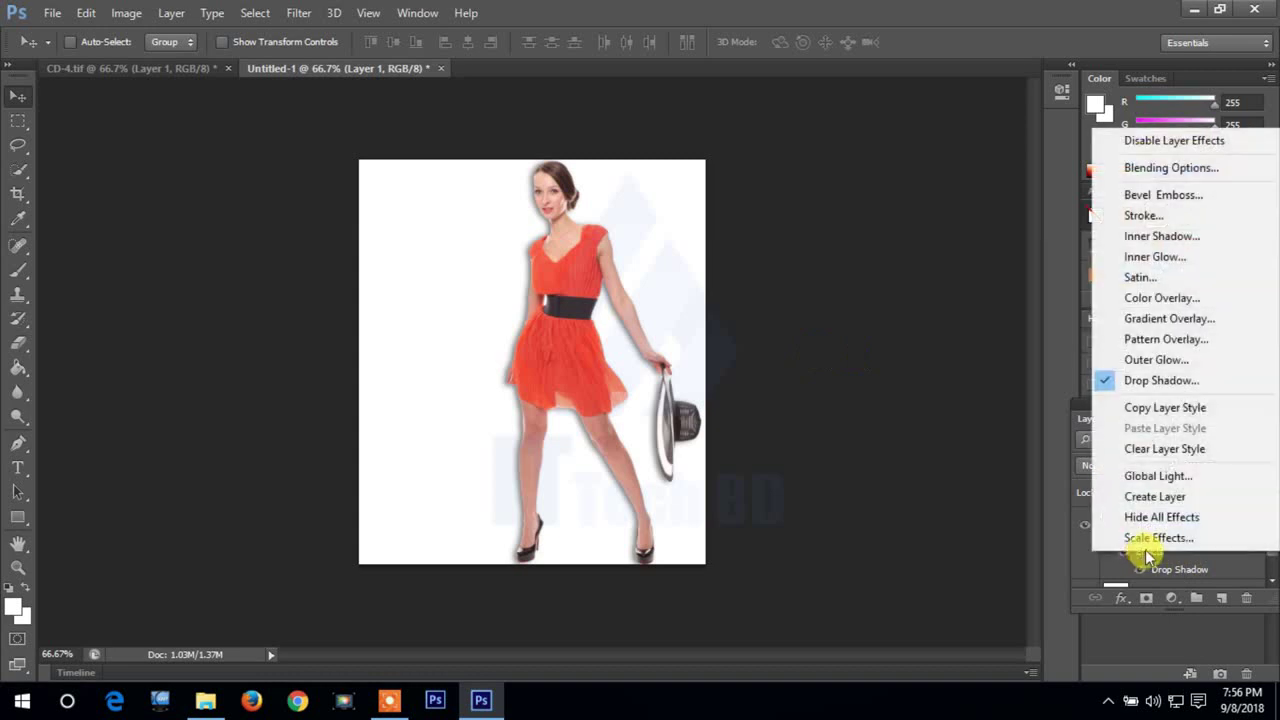
left_click(1155, 497)
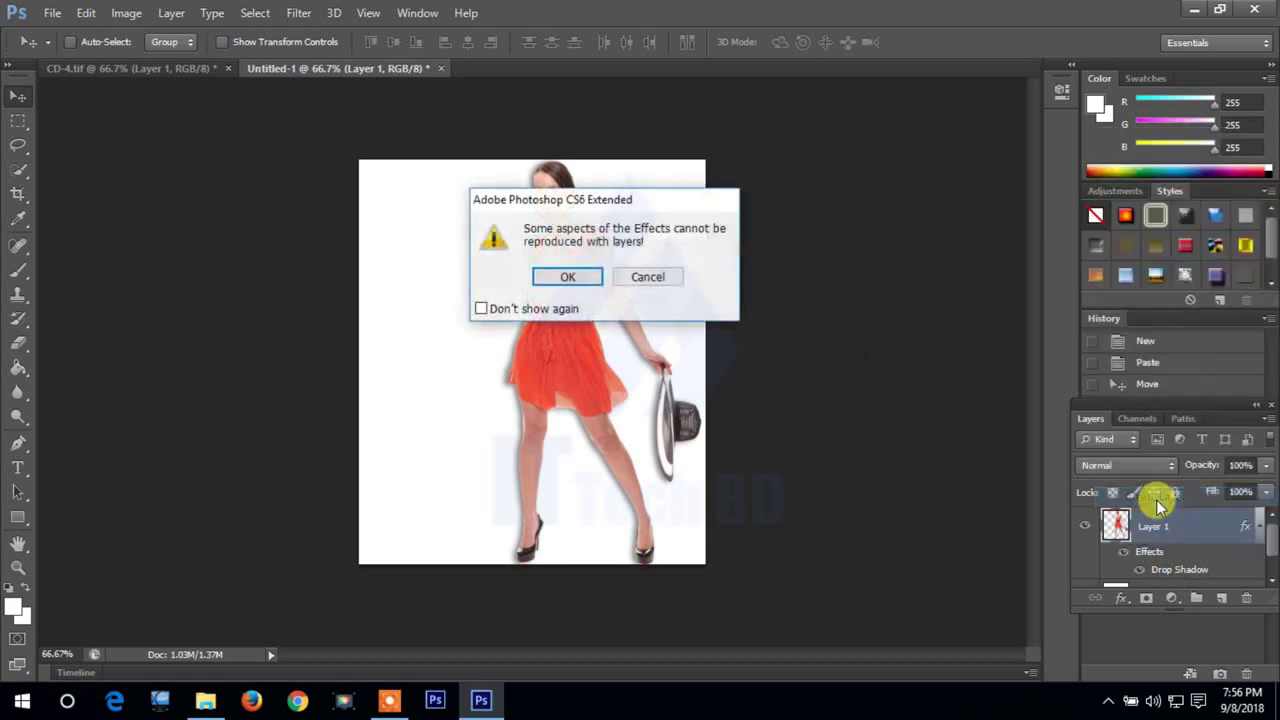
left_click(568, 279)
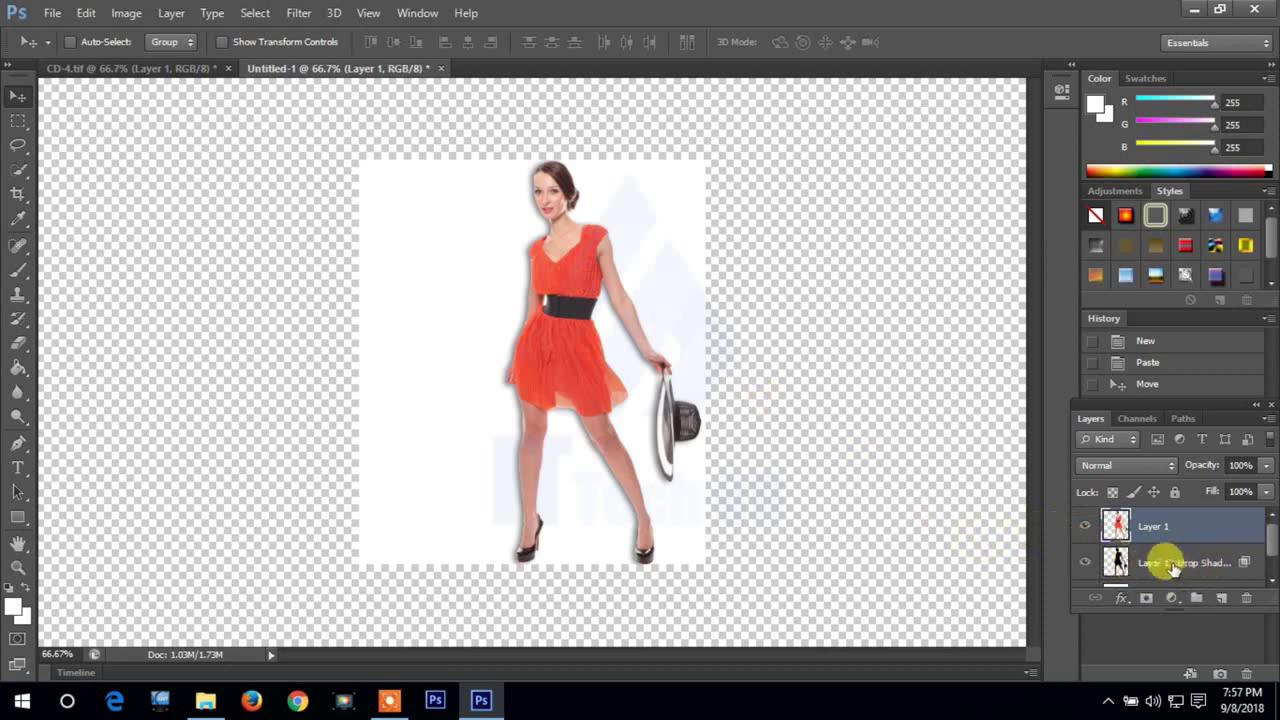
left_click(1143, 560)
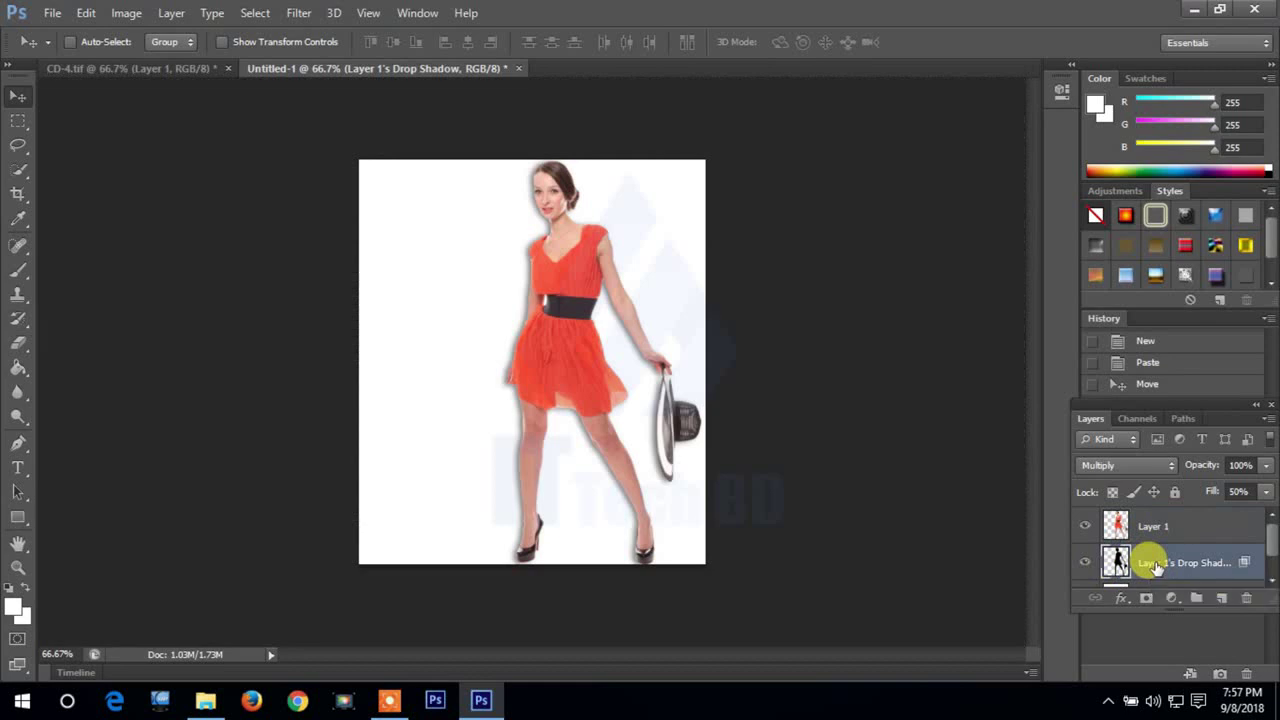
key("ctrl+t")
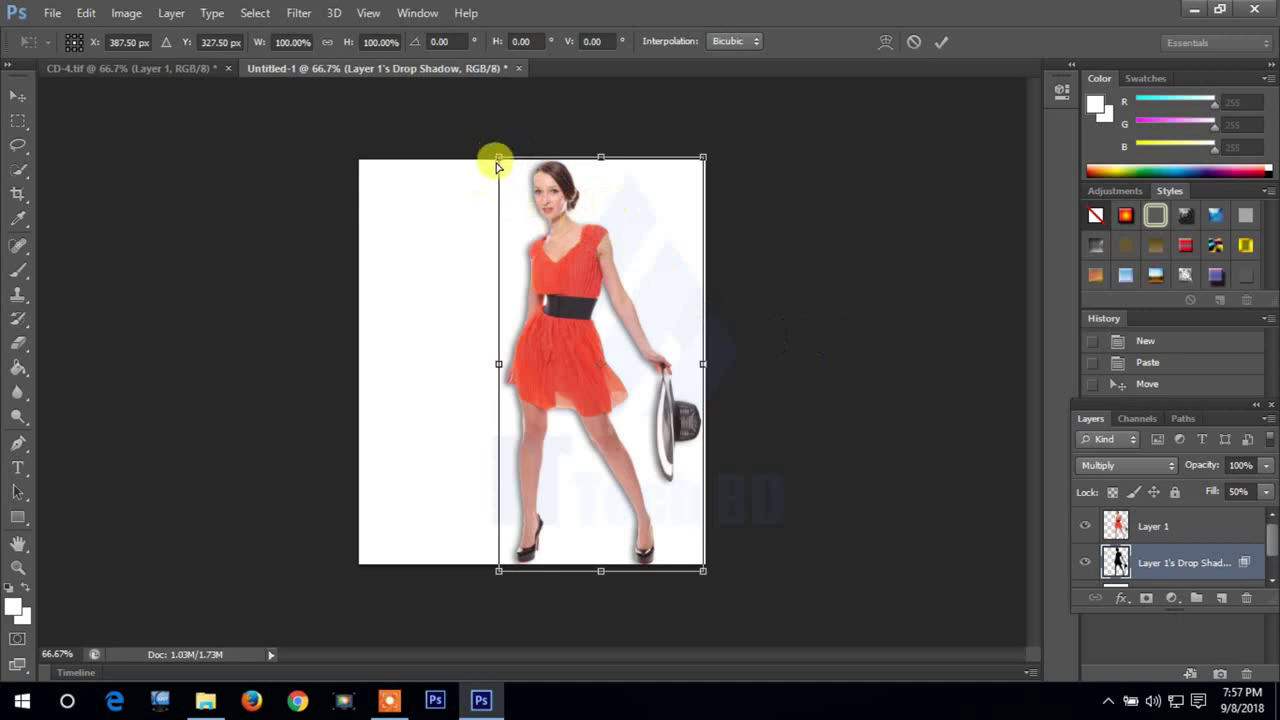
Step: Skew the shadow's top corners left and down into a long cast shadow on the floor
left_click_drag(498, 160, 398, 254)
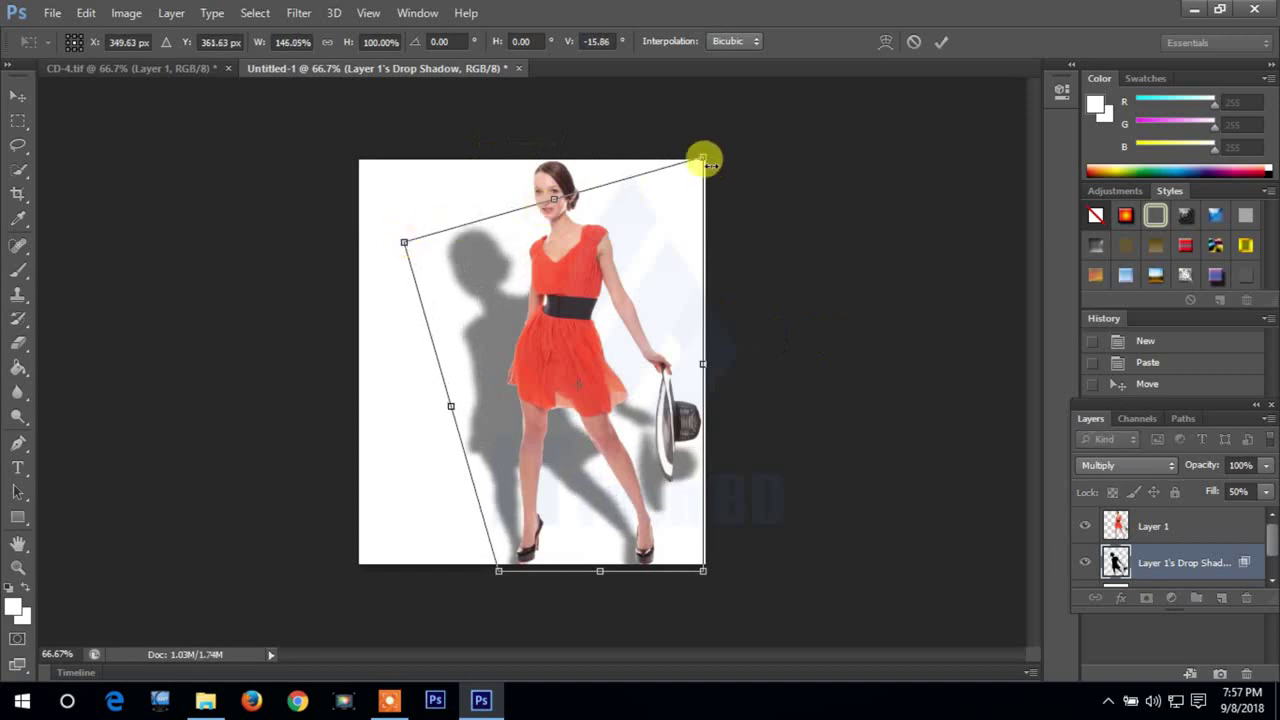
left_click_drag(703, 162, 587, 229)
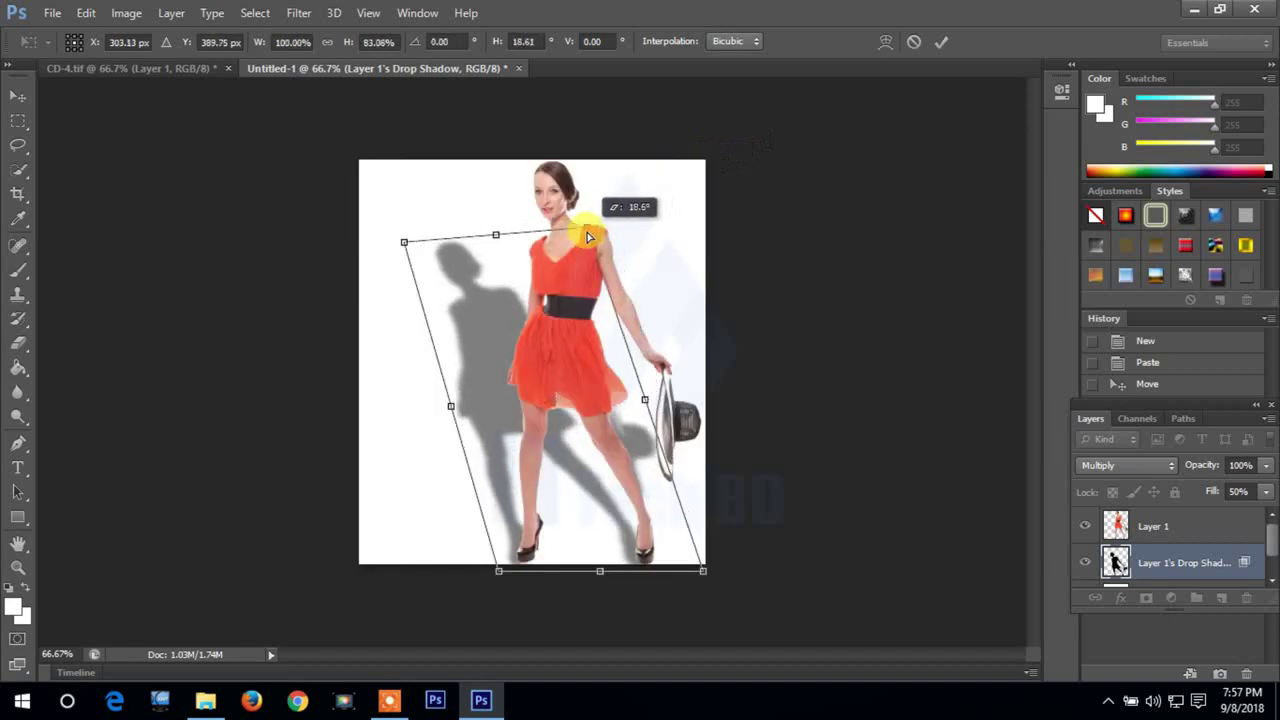
left_click_drag(404, 243, 387, 300)
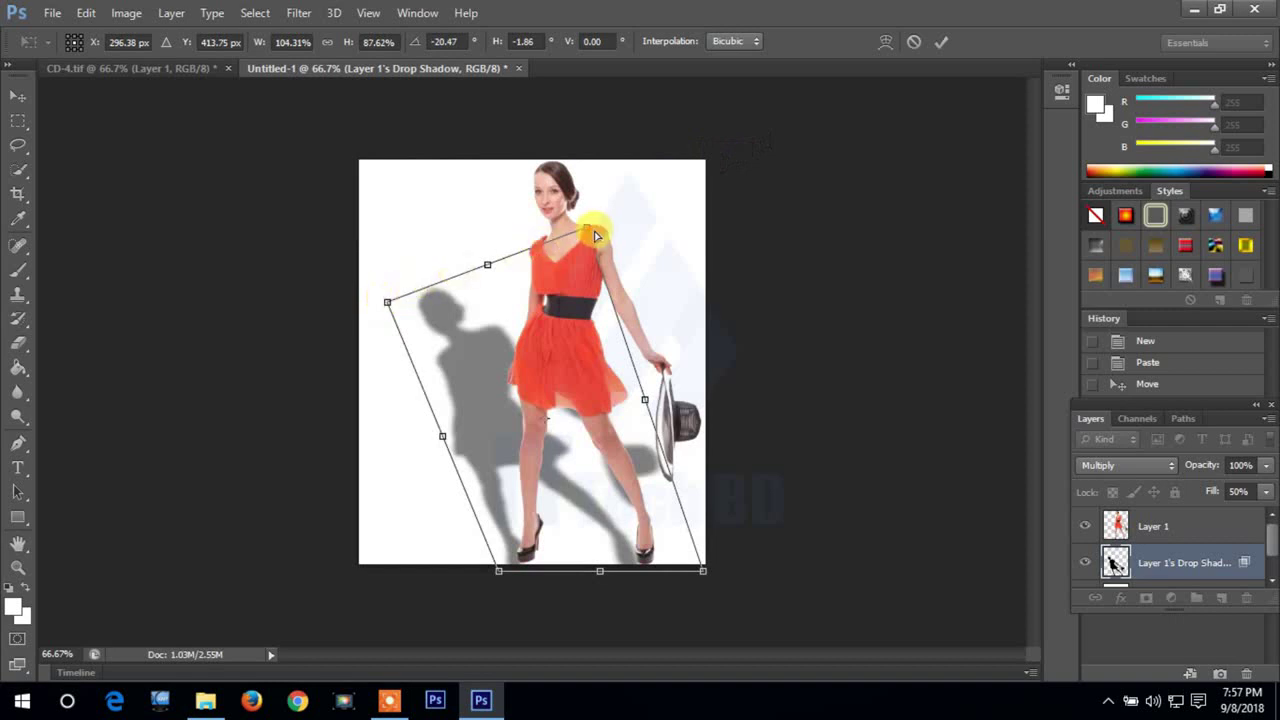
left_click_drag(587, 228, 504, 293)
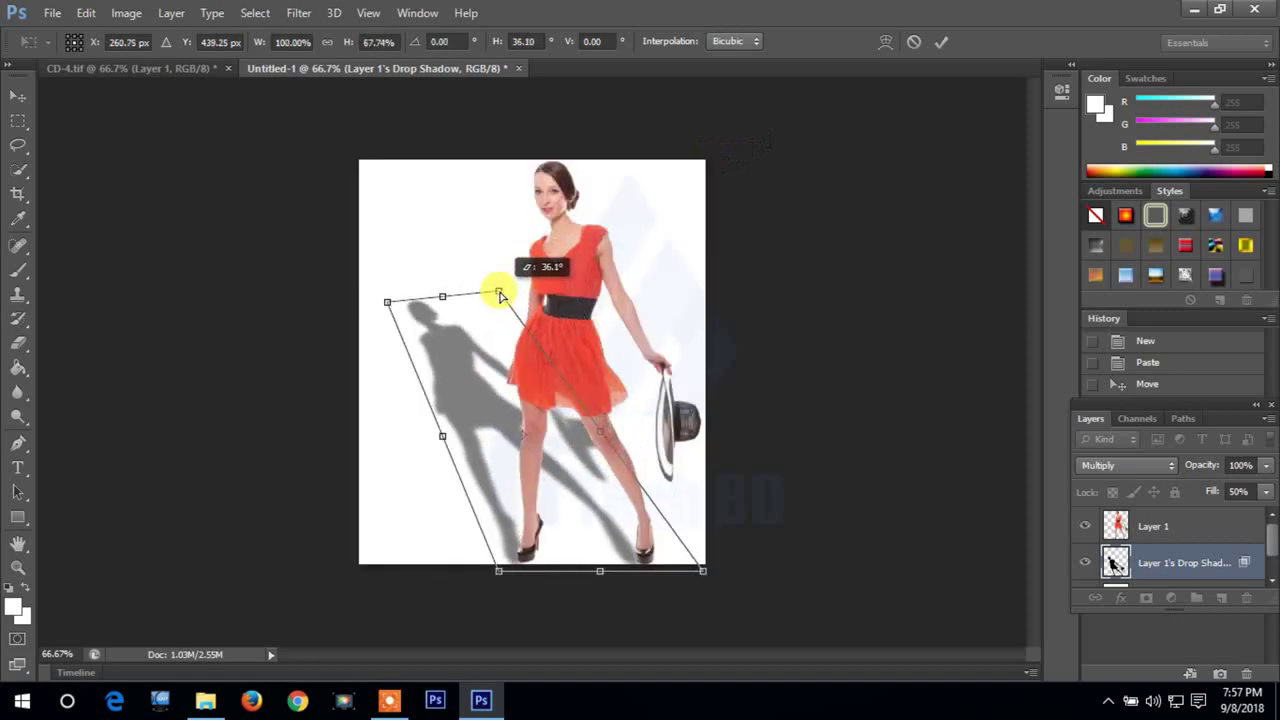
left_click_drag(503, 291, 498, 291)
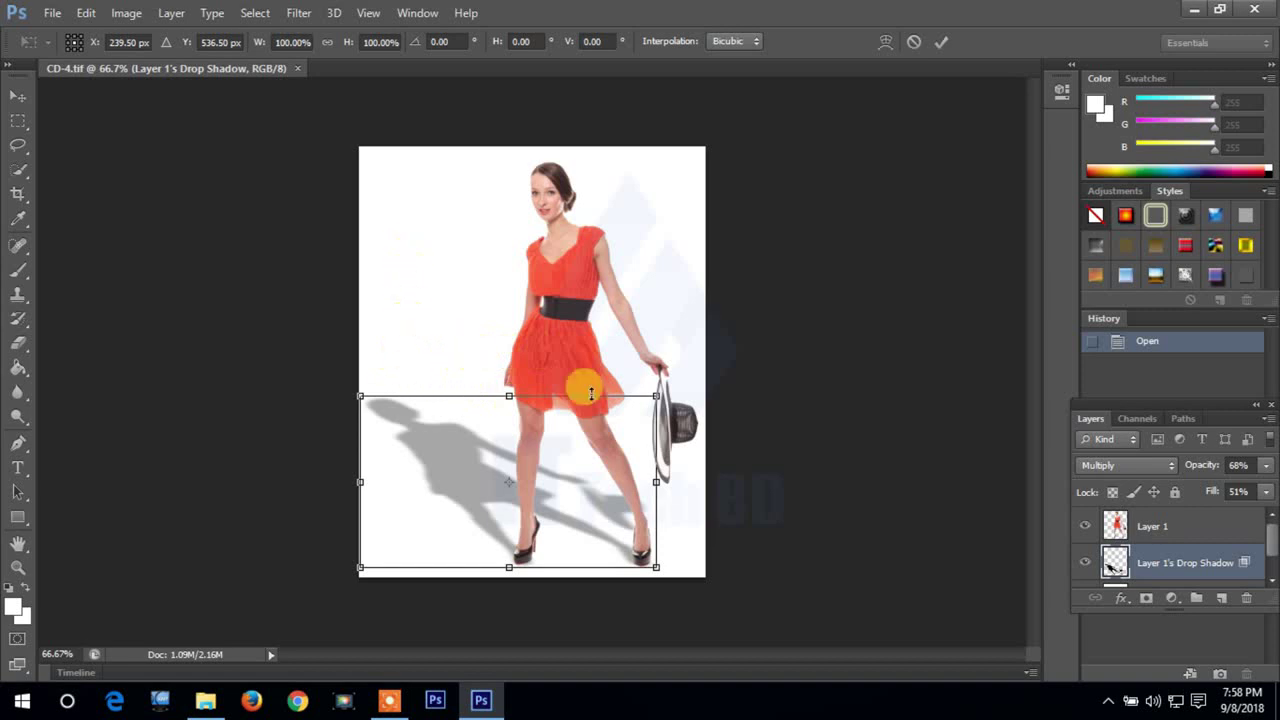
Step: Commit the skew transform on the drop-shadow layer
scroll(1150, 525, "down", 1)
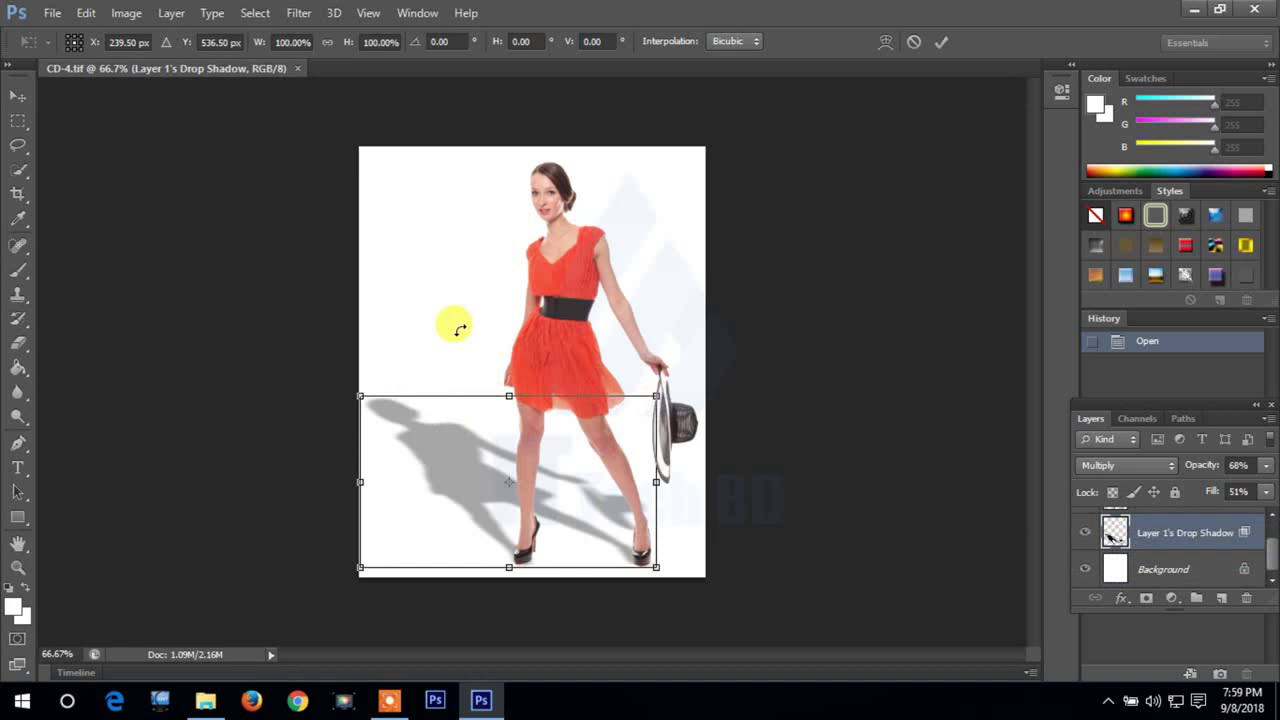
key("Return")
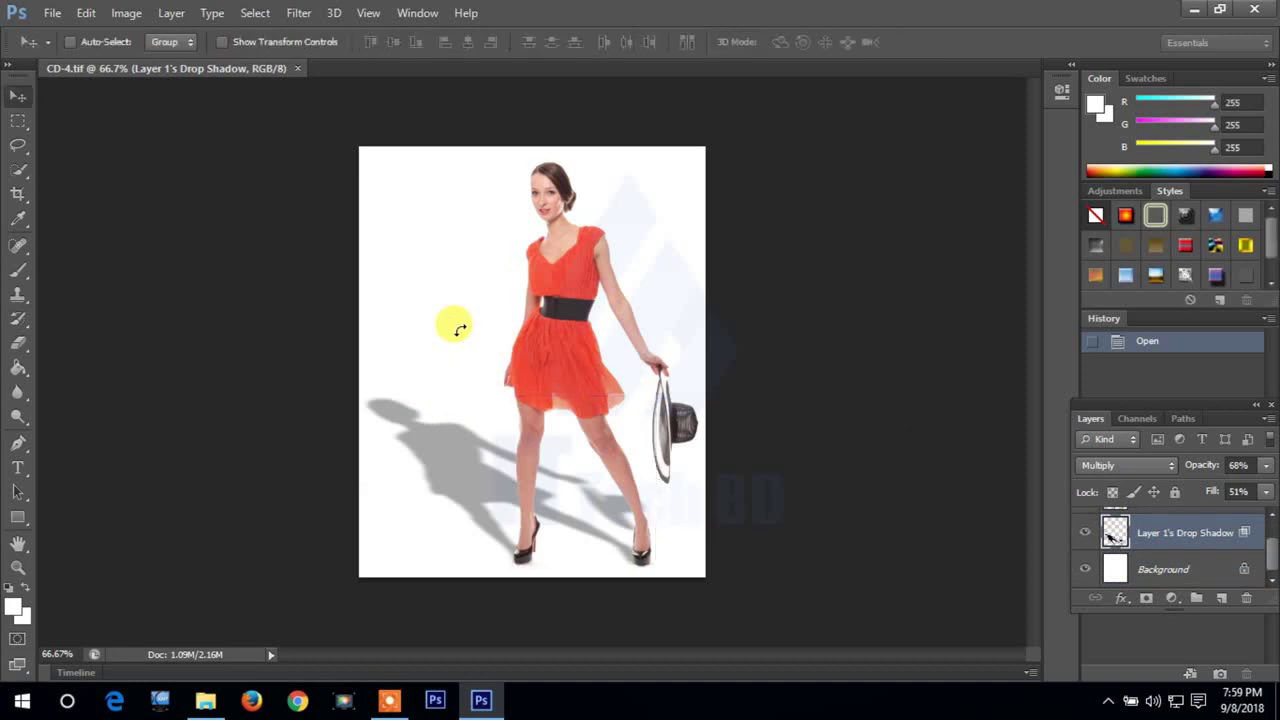